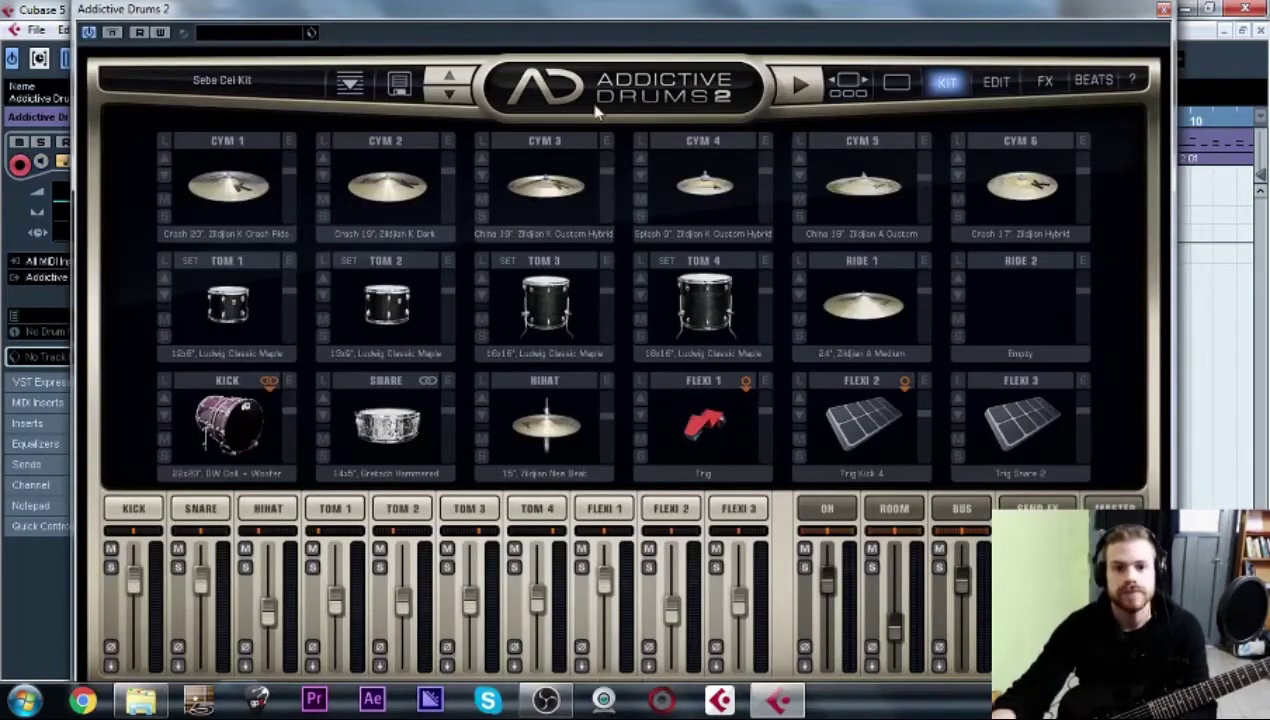
Audition the four toms, the kick and the snare of the loaded drum kit.
left_click(727, 310)
left_click(556, 308)
left_click(396, 308)
left_click(235, 308)
left_click(233, 432)
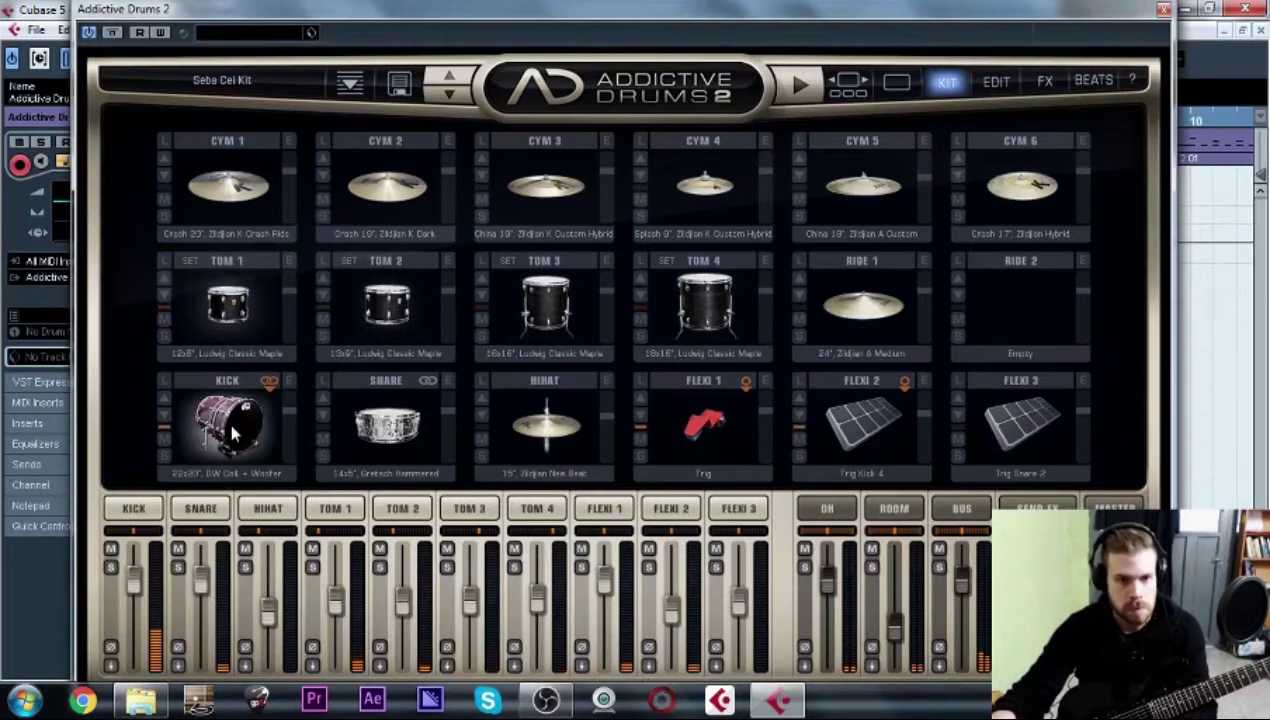
left_click(386, 425)
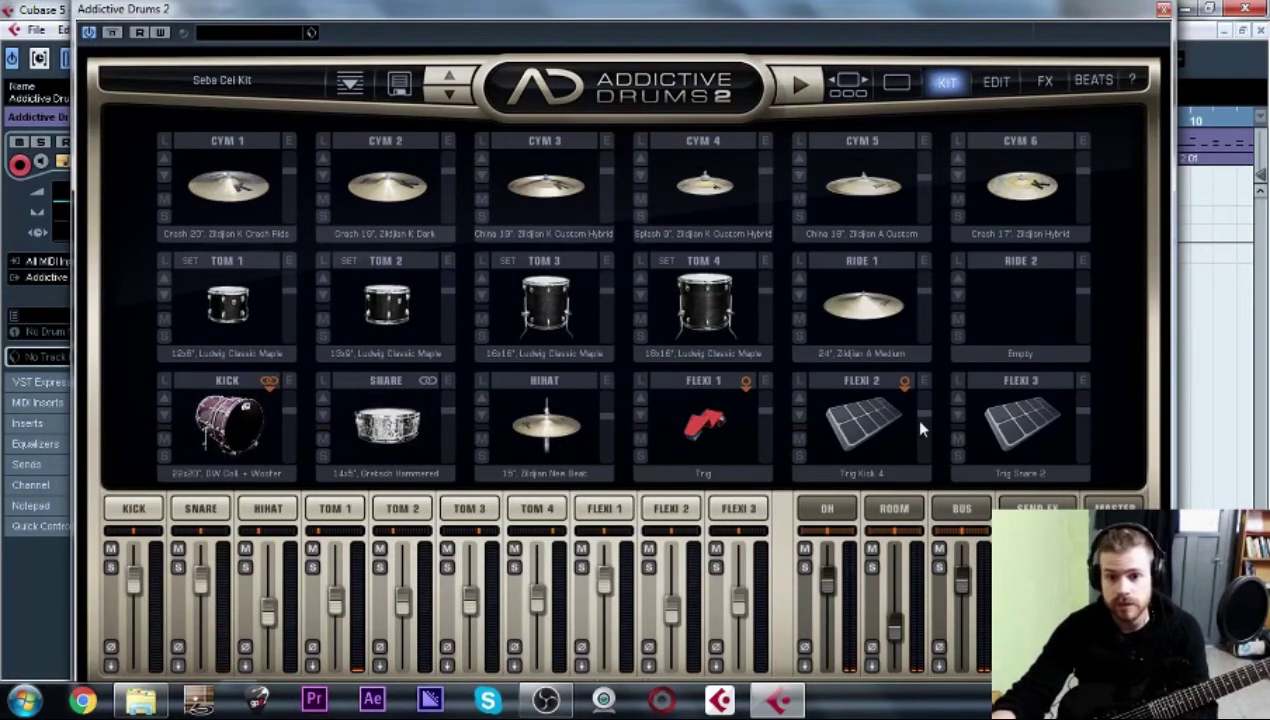
Close the drum instrument window and play back the programmed drum track from bar 3.
left_click(1163, 9)
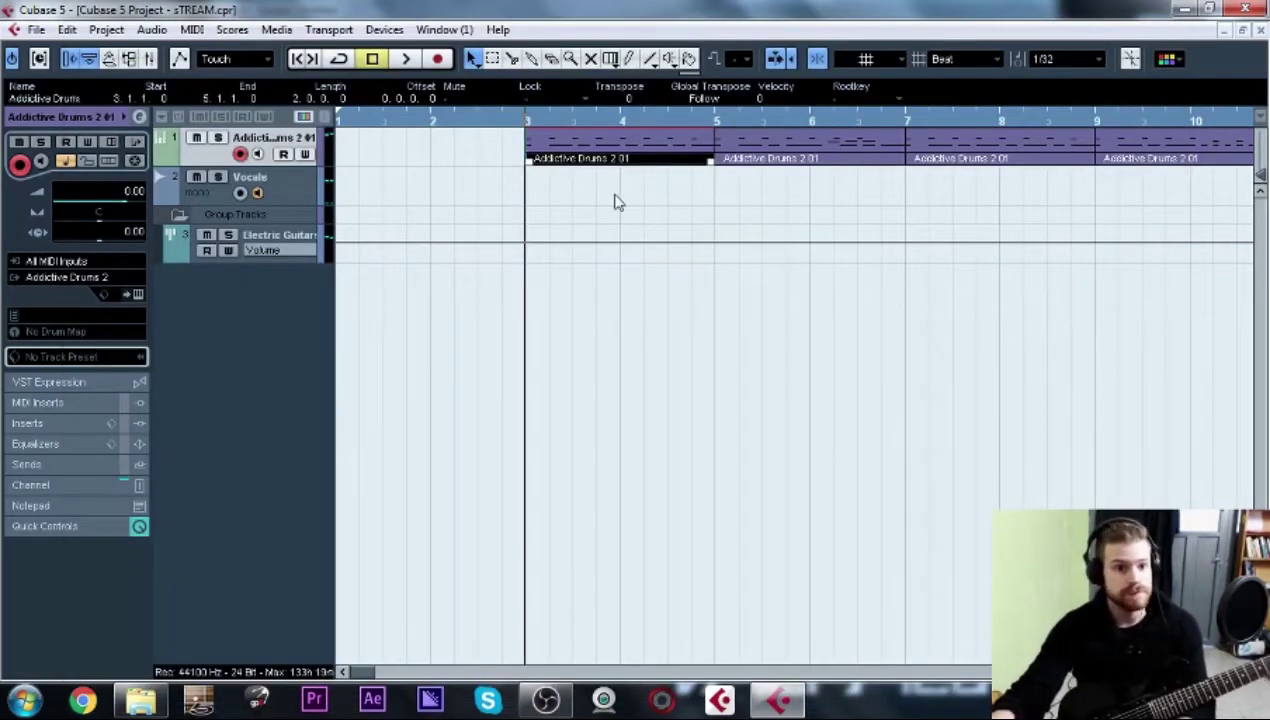
key("space")
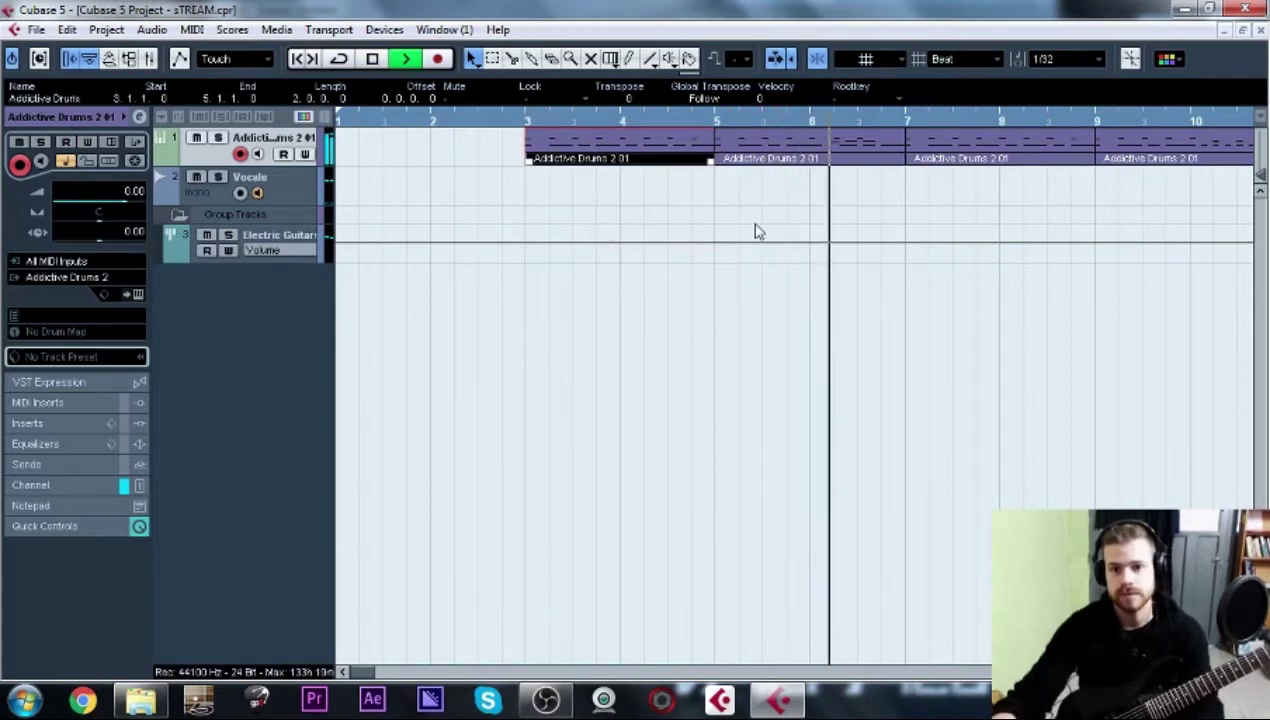
key("space")
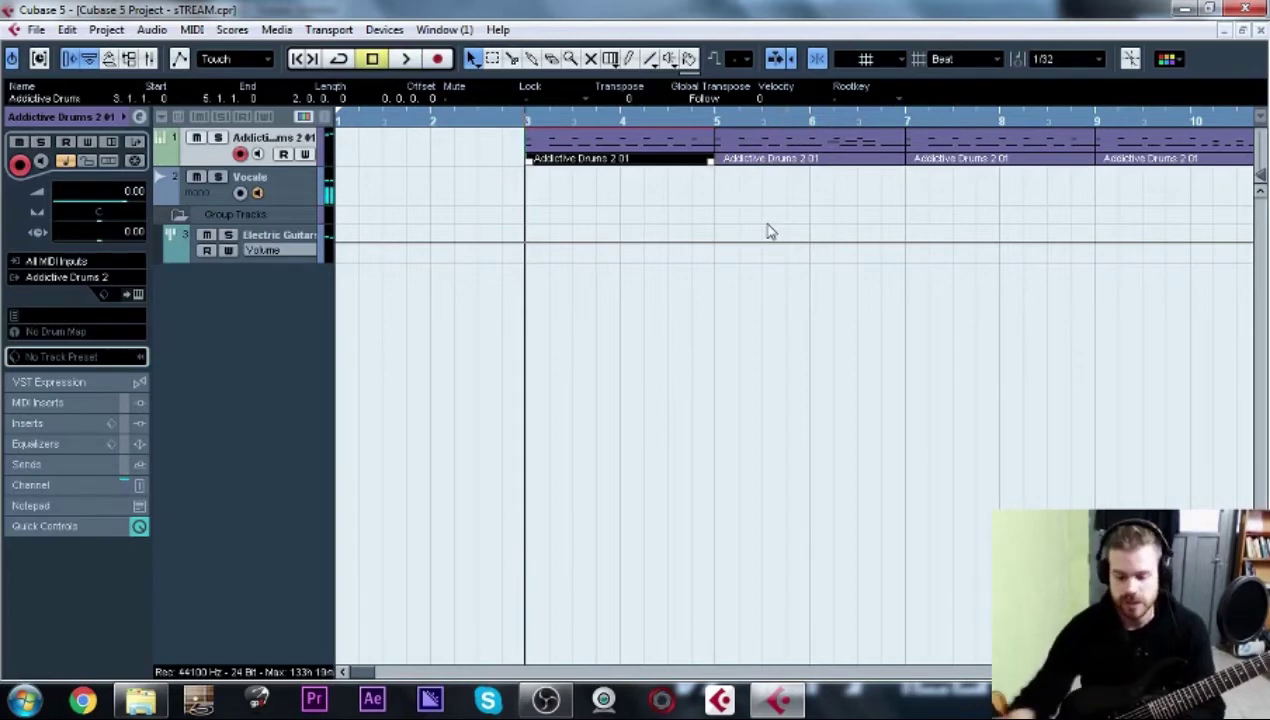
Add one mono audio track below the Vocals track.
right_click(303, 202)
mouse_move(334, 204)
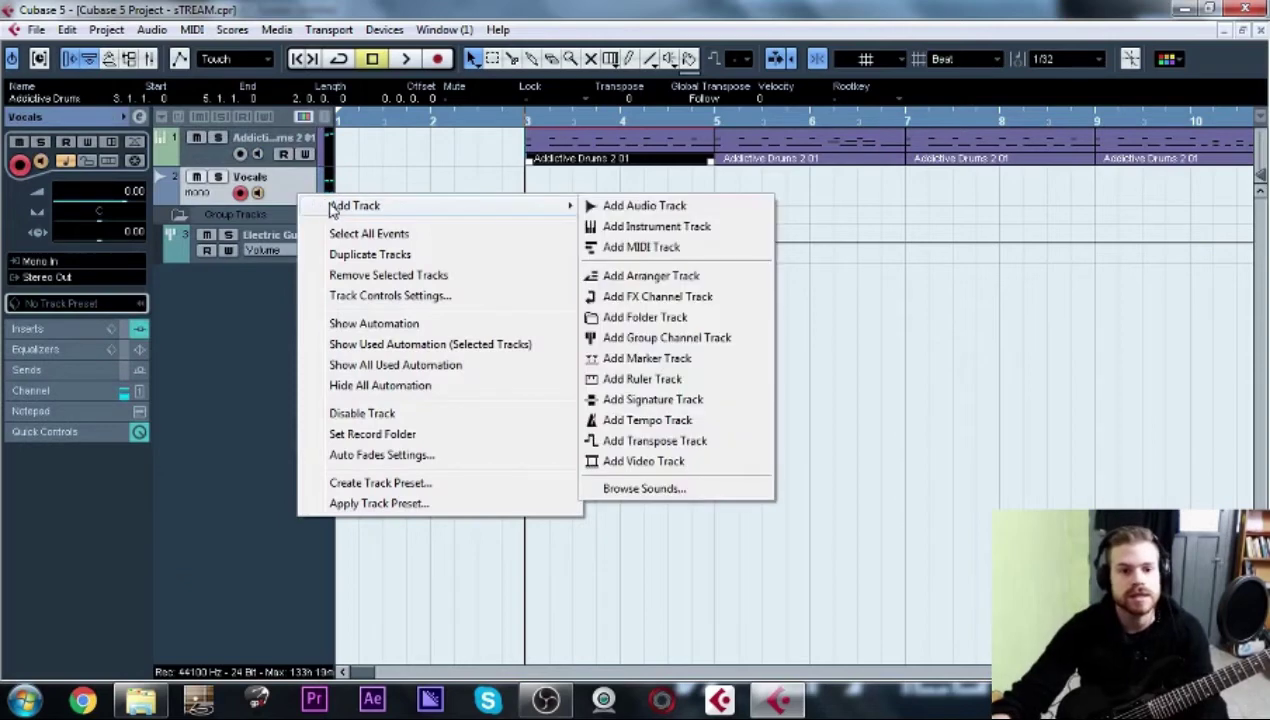
left_click(662, 210)
left_click(303, 212)
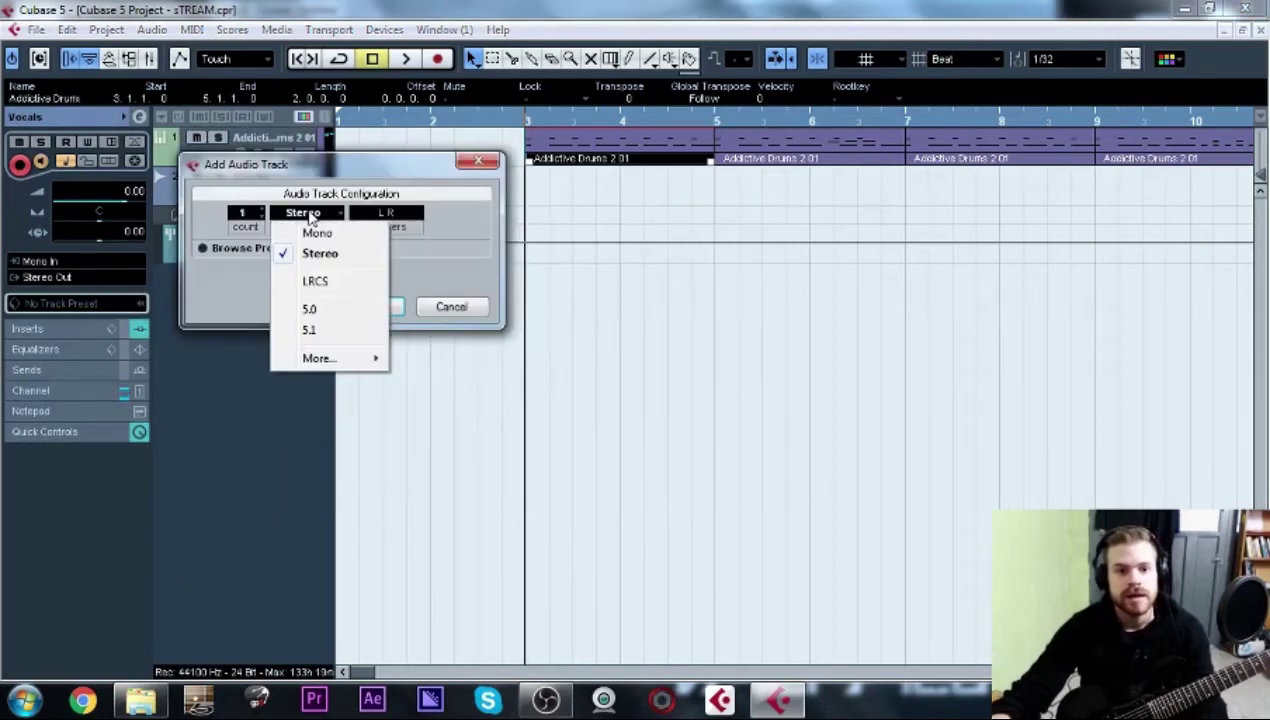
left_click(317, 233)
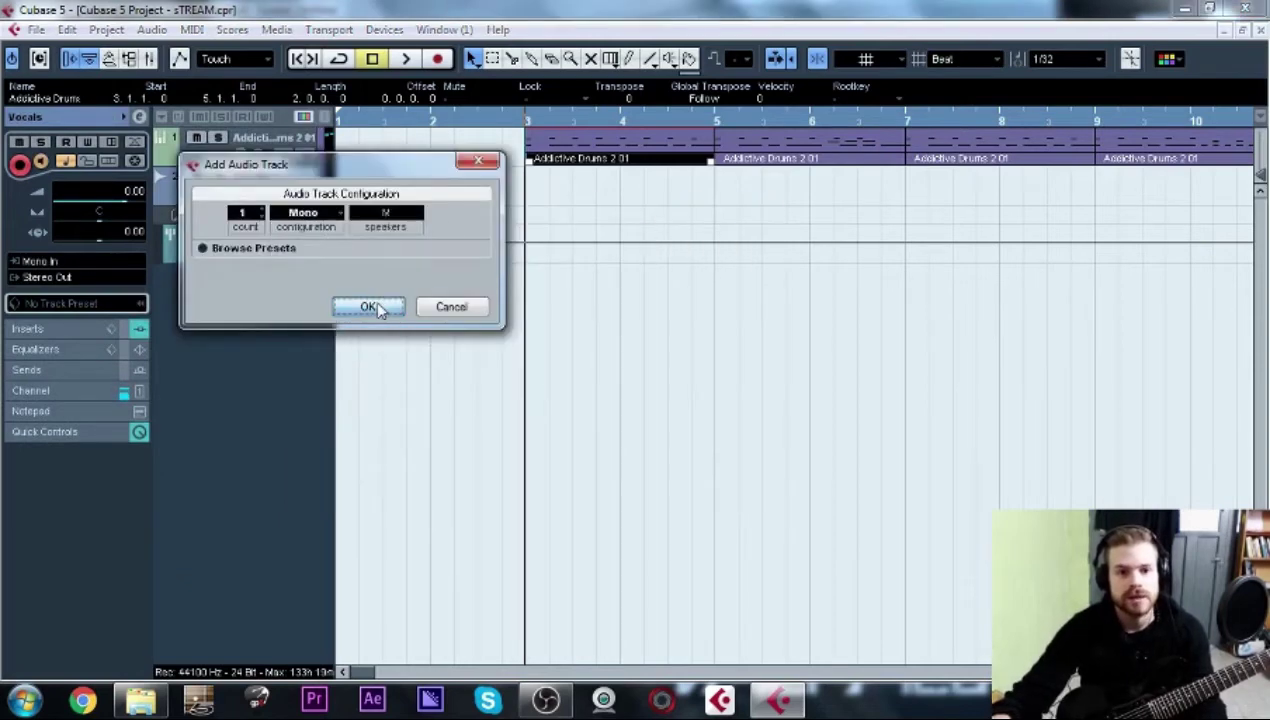
left_click(372, 306)
Set the input of the new Audio 02 track to Mono In 2.
left_click(292, 191)
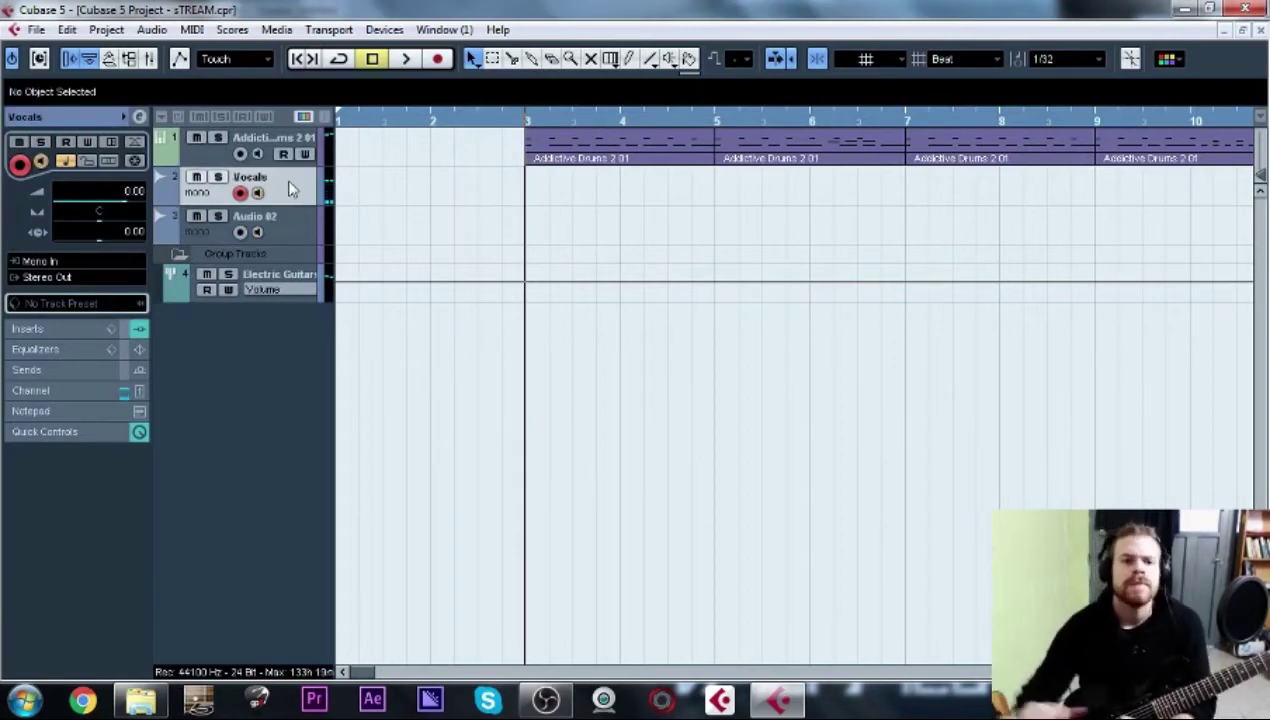
left_click(291, 235)
left_click(67, 264)
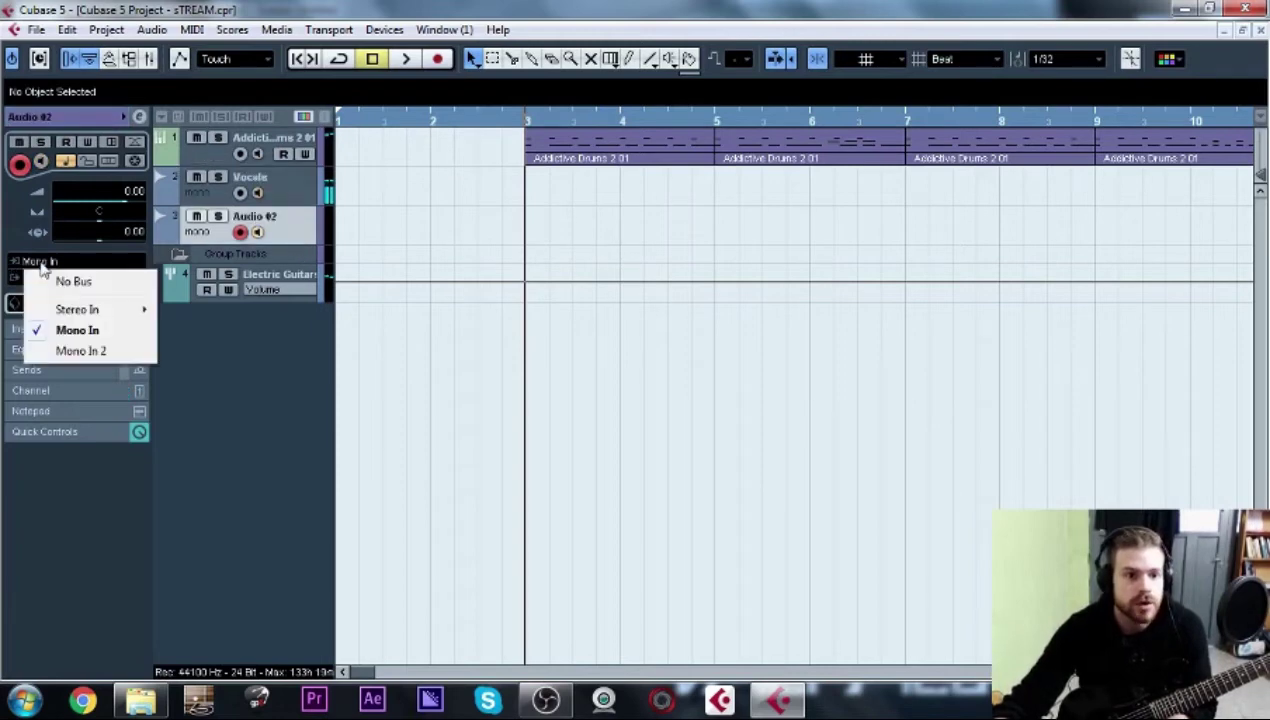
left_click(103, 352)
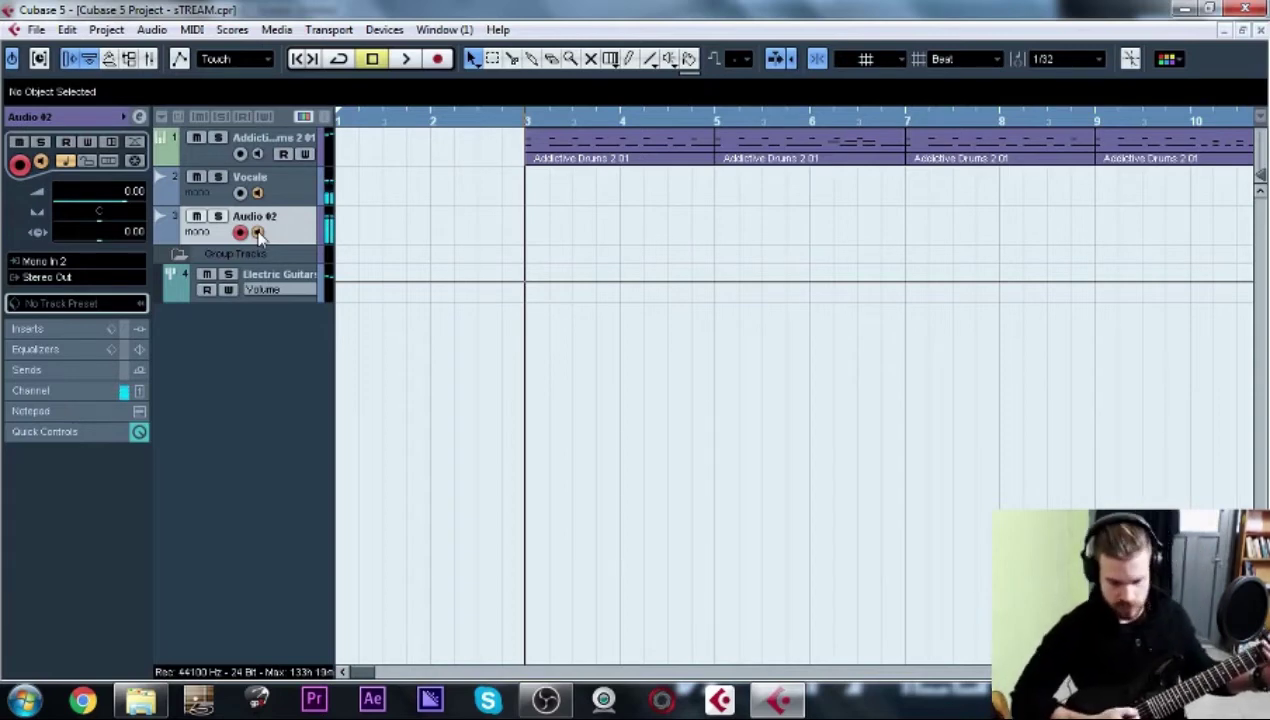
Record a guitar take on the Audio 02 track from bar 1 past the end of the drum pattern.
left_click_drag(401, 120, 262, 120)
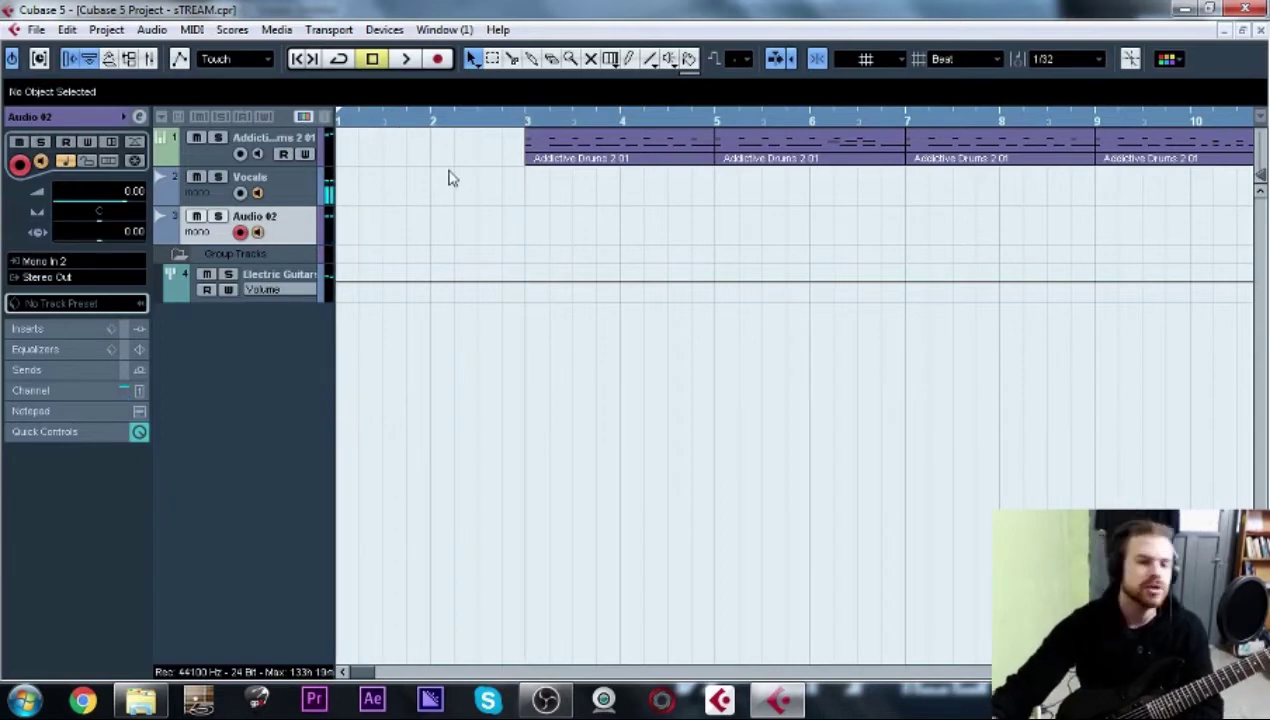
key("space")
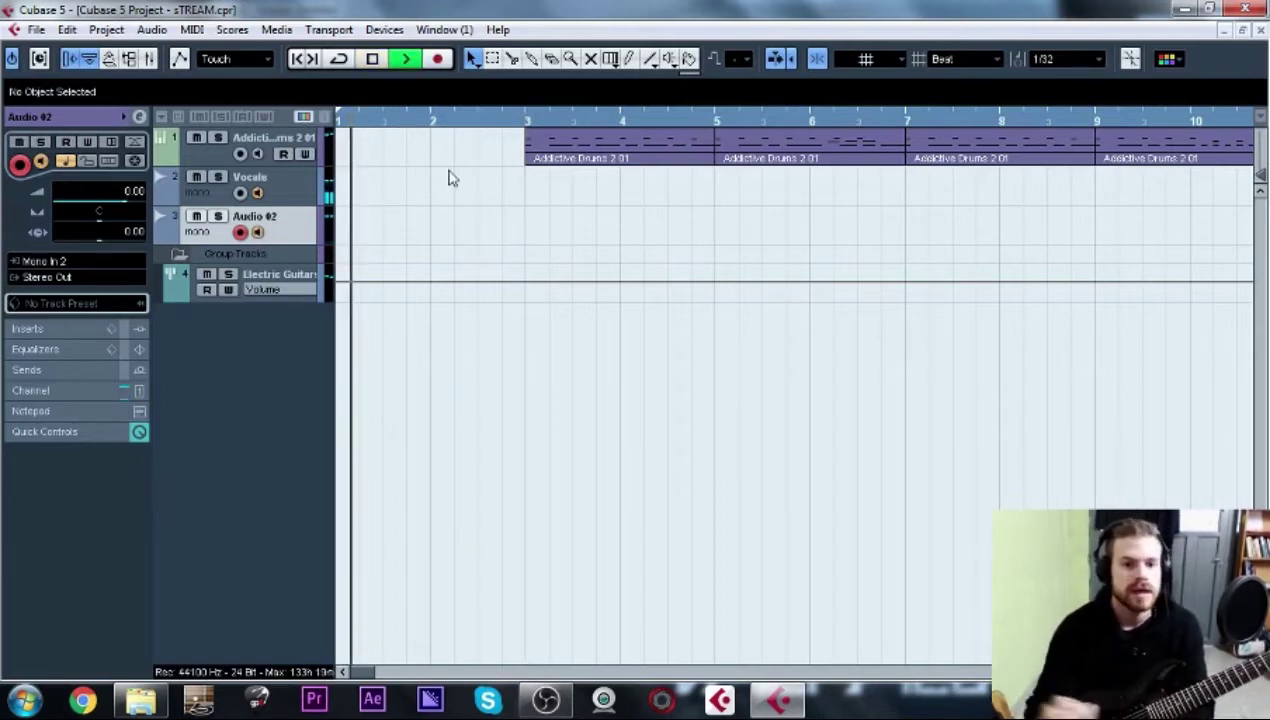
key("space")
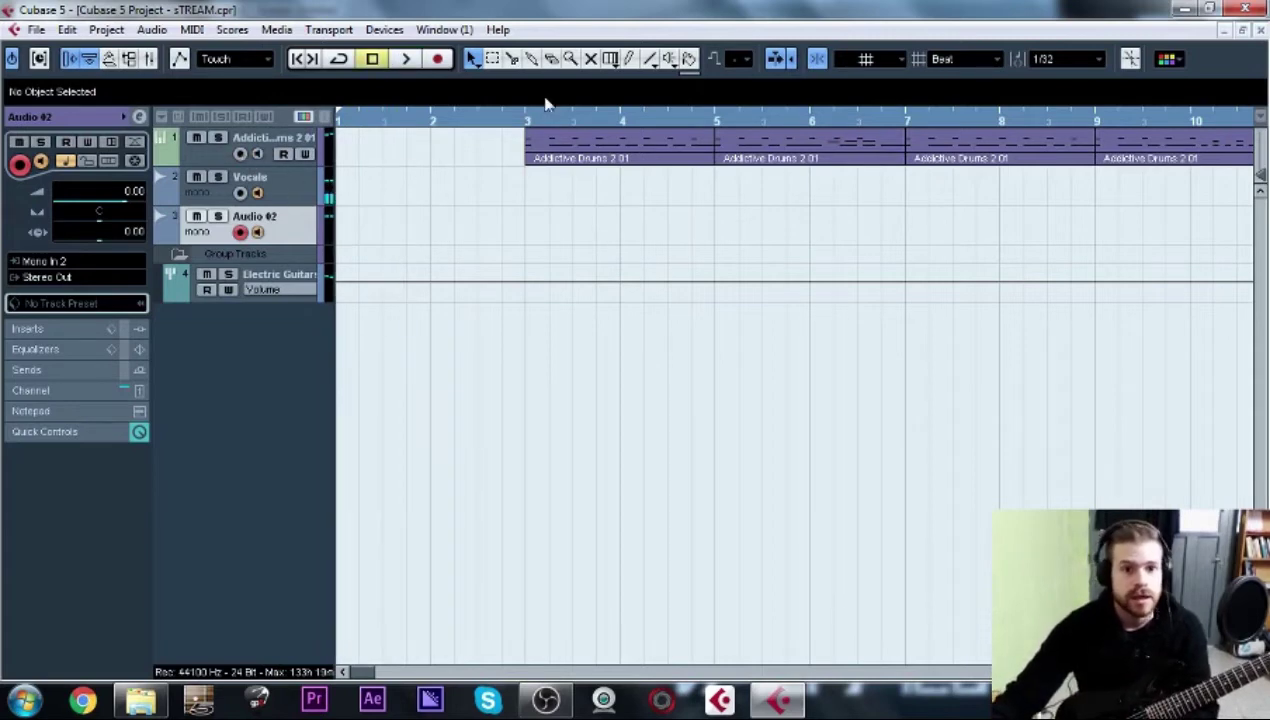
left_click(444, 58)
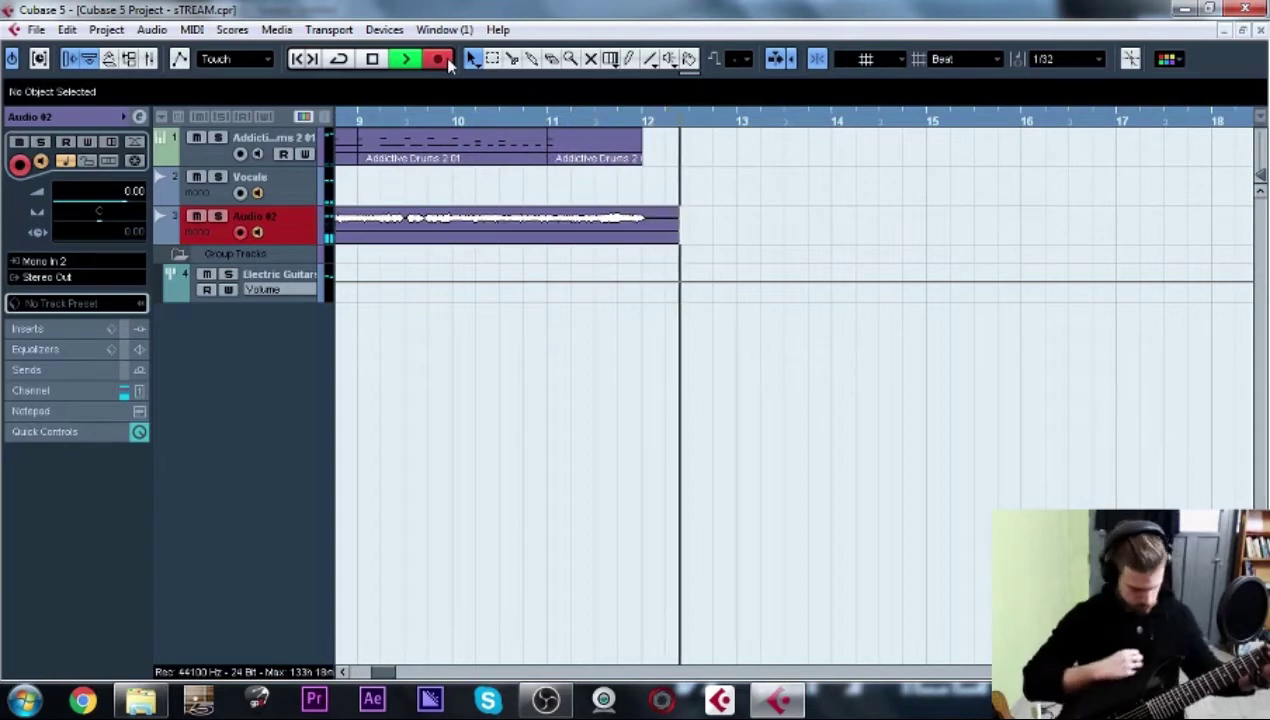
key("space")
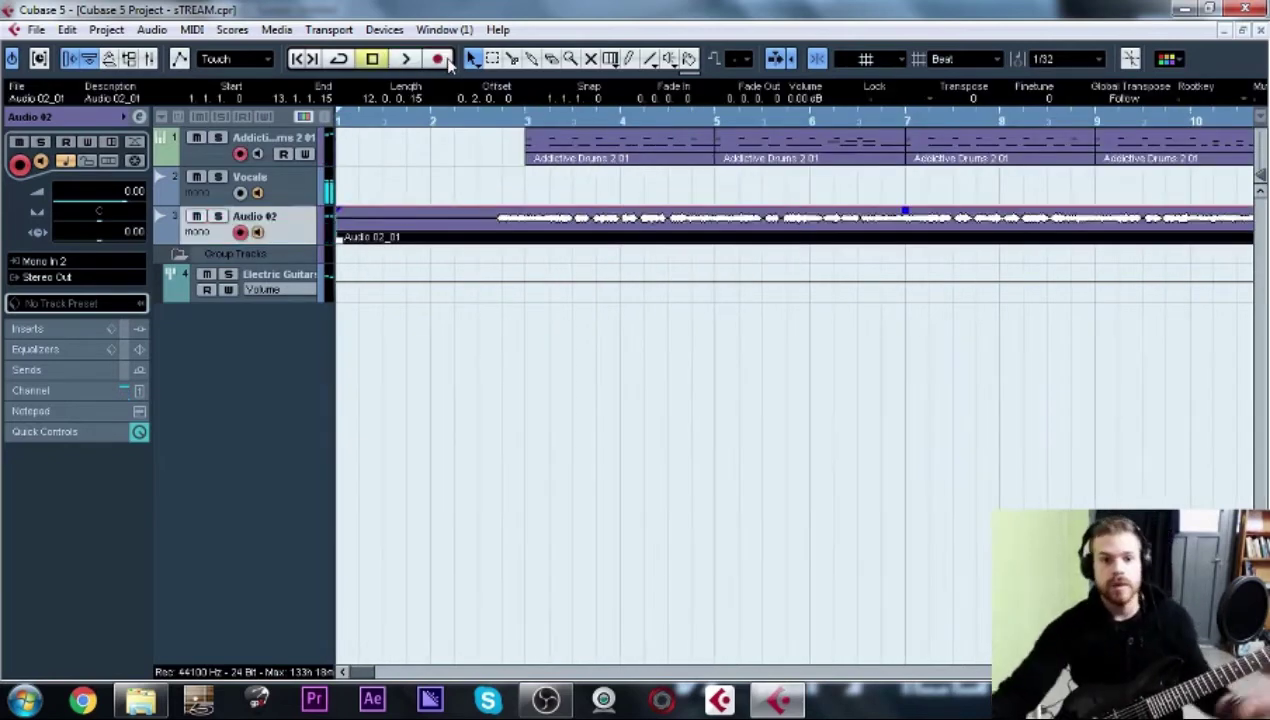
Play back the recorded guitar take with input monitoring off, and delete its clip.
left_click(257, 232)
key("space")
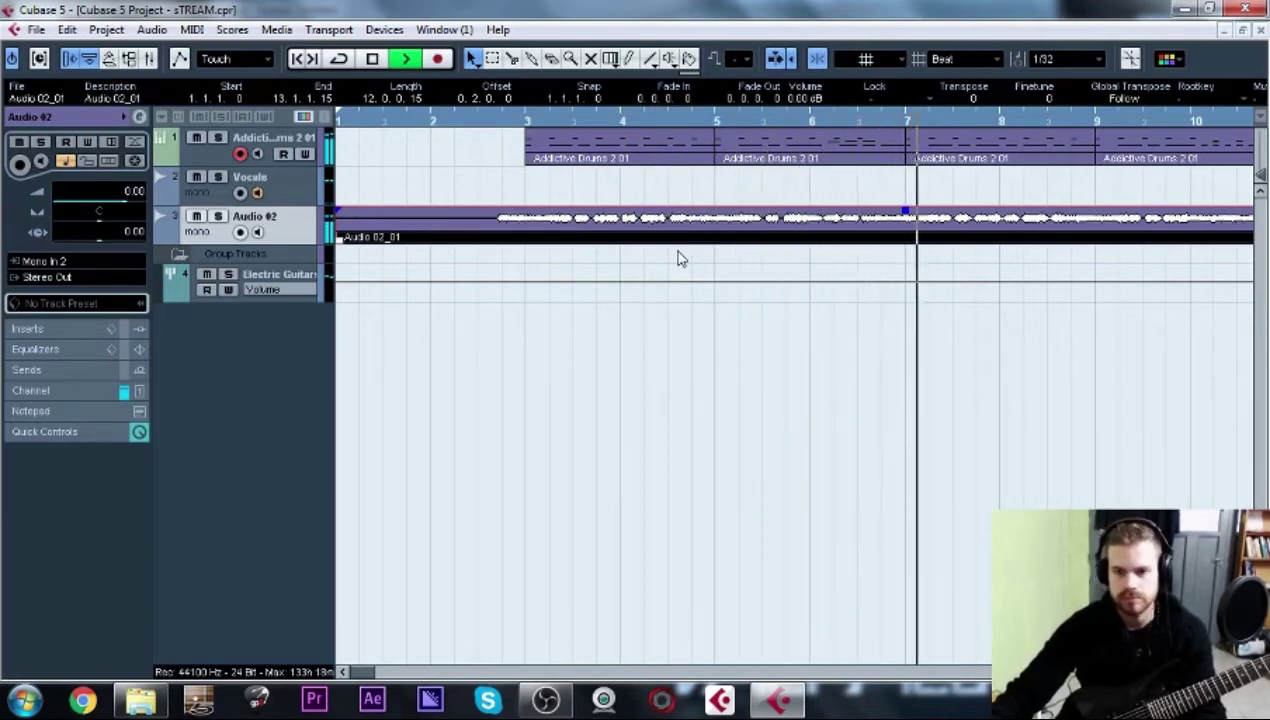
key("space")
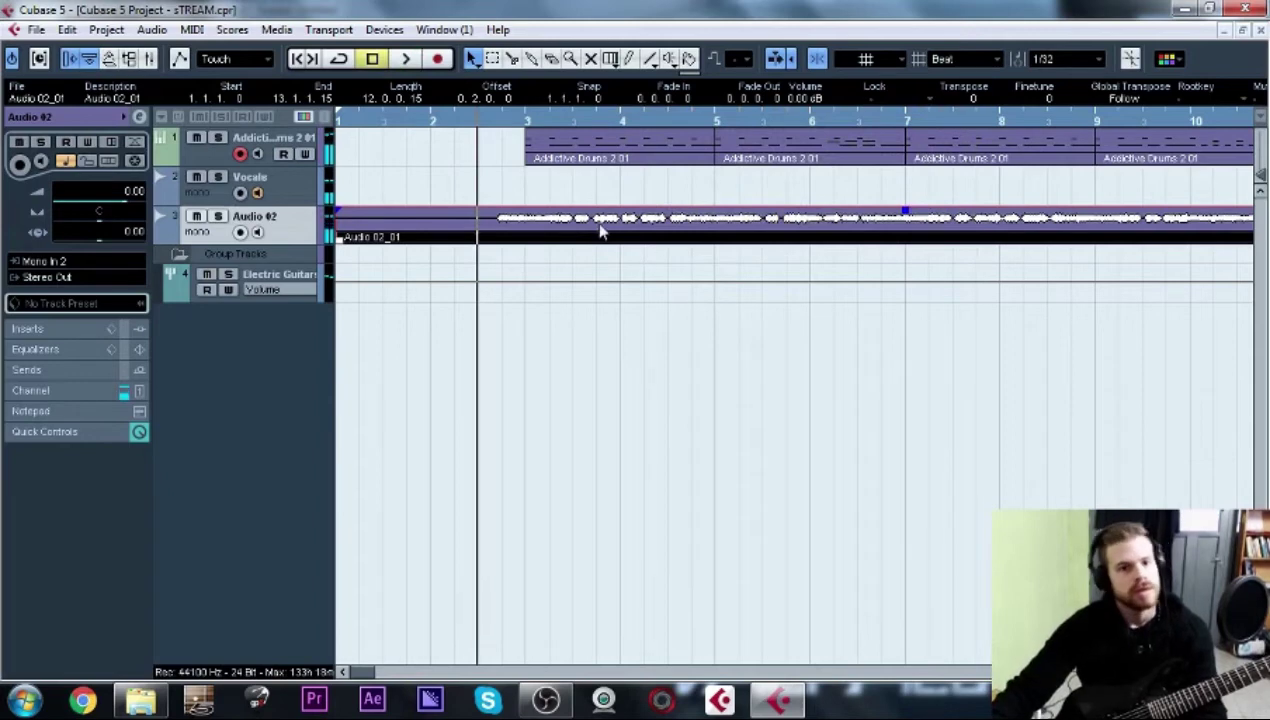
key("Delete")
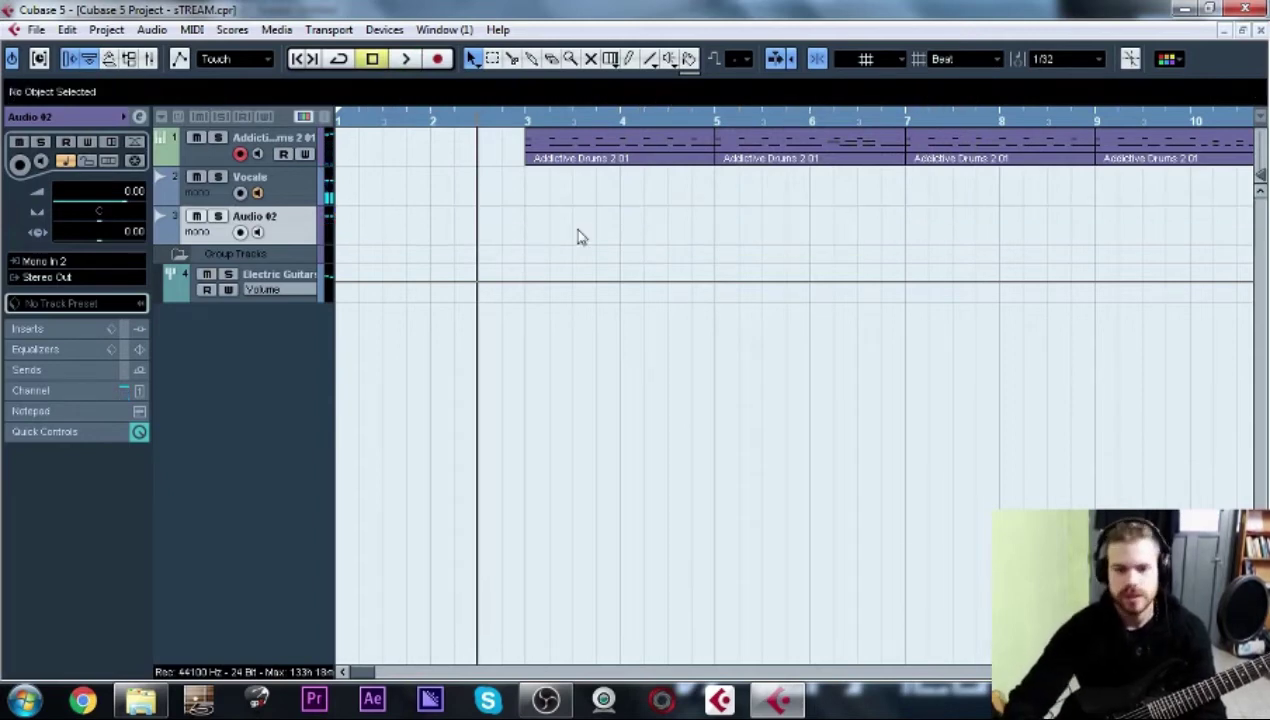
Enable monitoring and recording on Audio 02 and record a new guitar take from bar 2 to about bar 12.
left_click(257, 232)
left_click(240, 232)
left_click_drag(387, 120, 263, 119)
key("space")
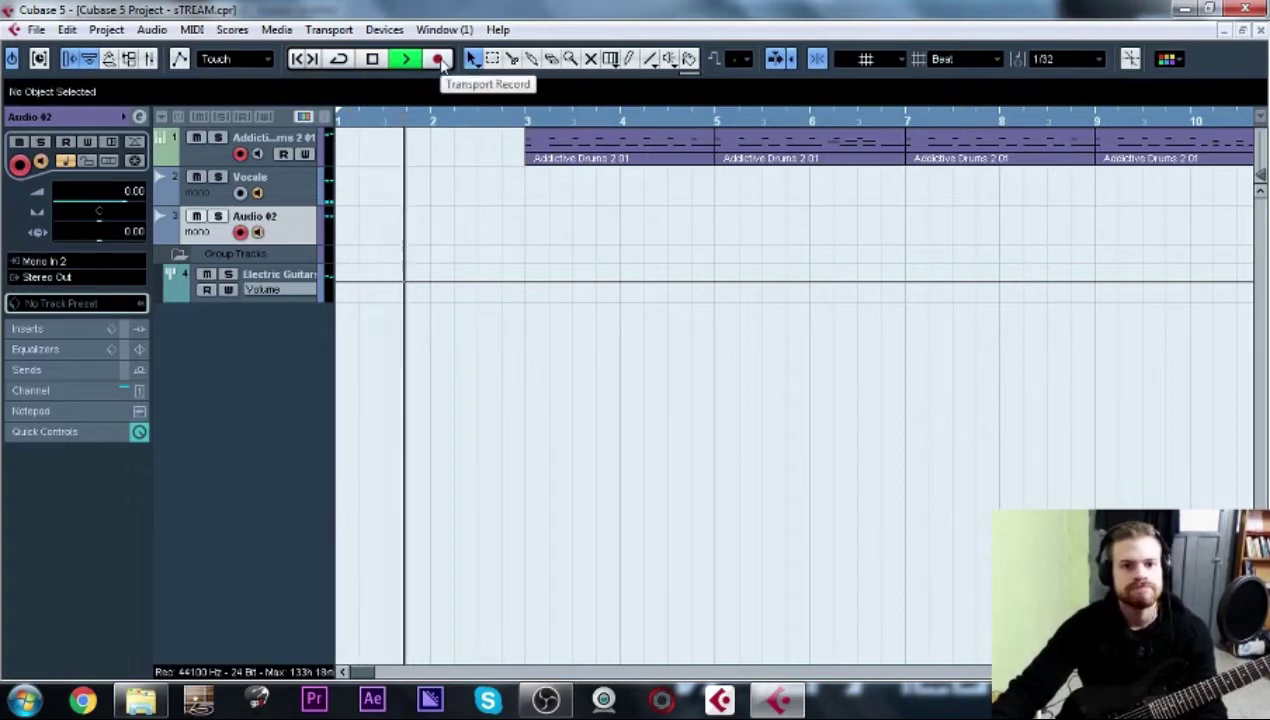
left_click(440, 60)
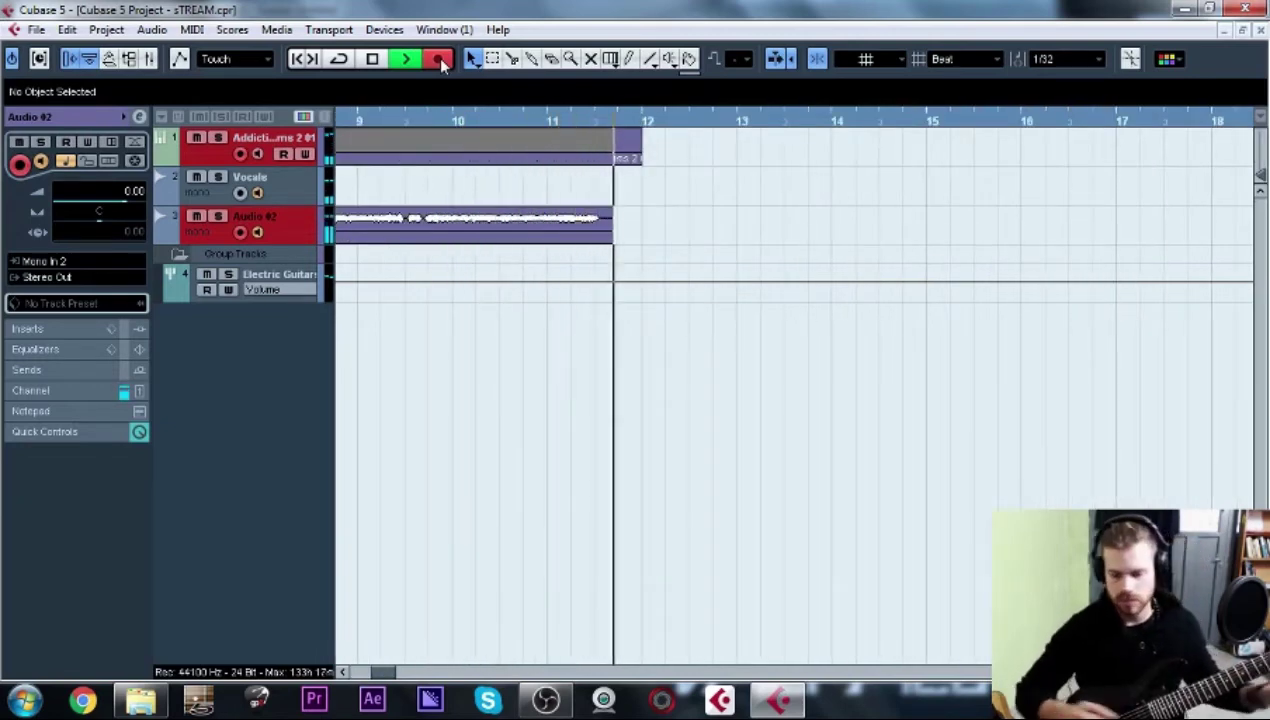
key("space")
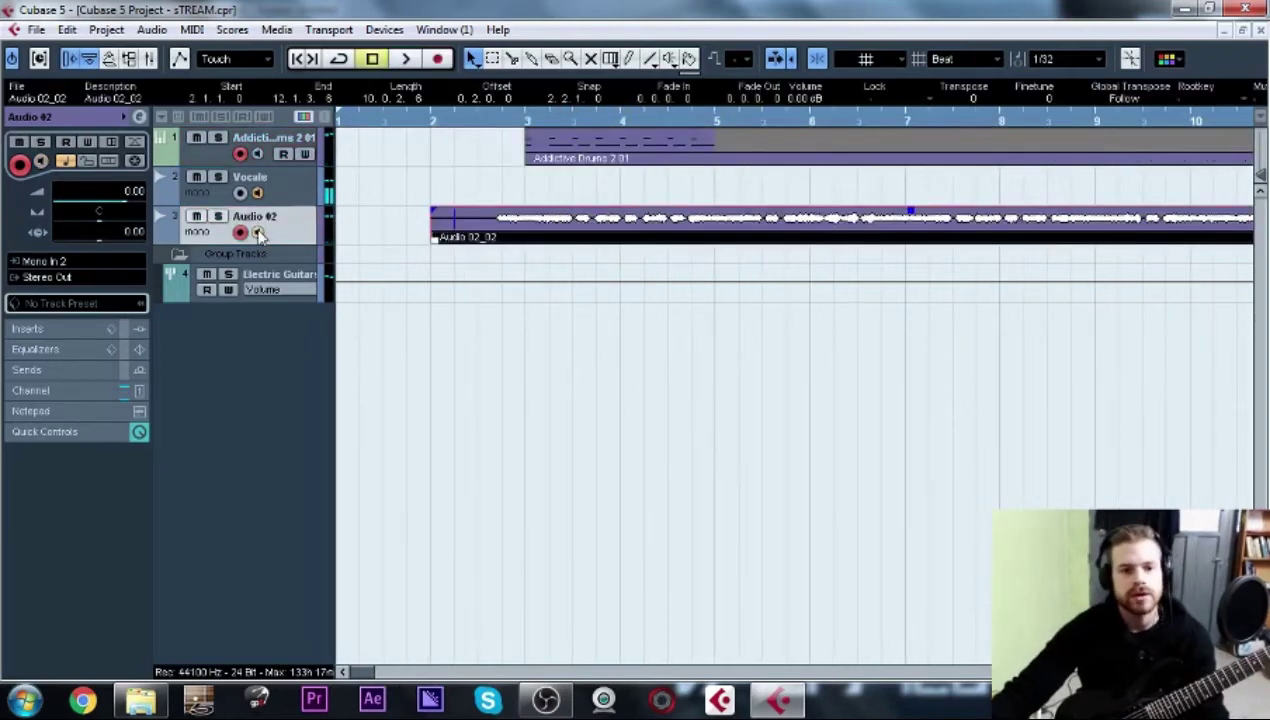
Disarm the Audio 02 track and listen to the new guitar take against the drums.
left_click(240, 232)
key("space")
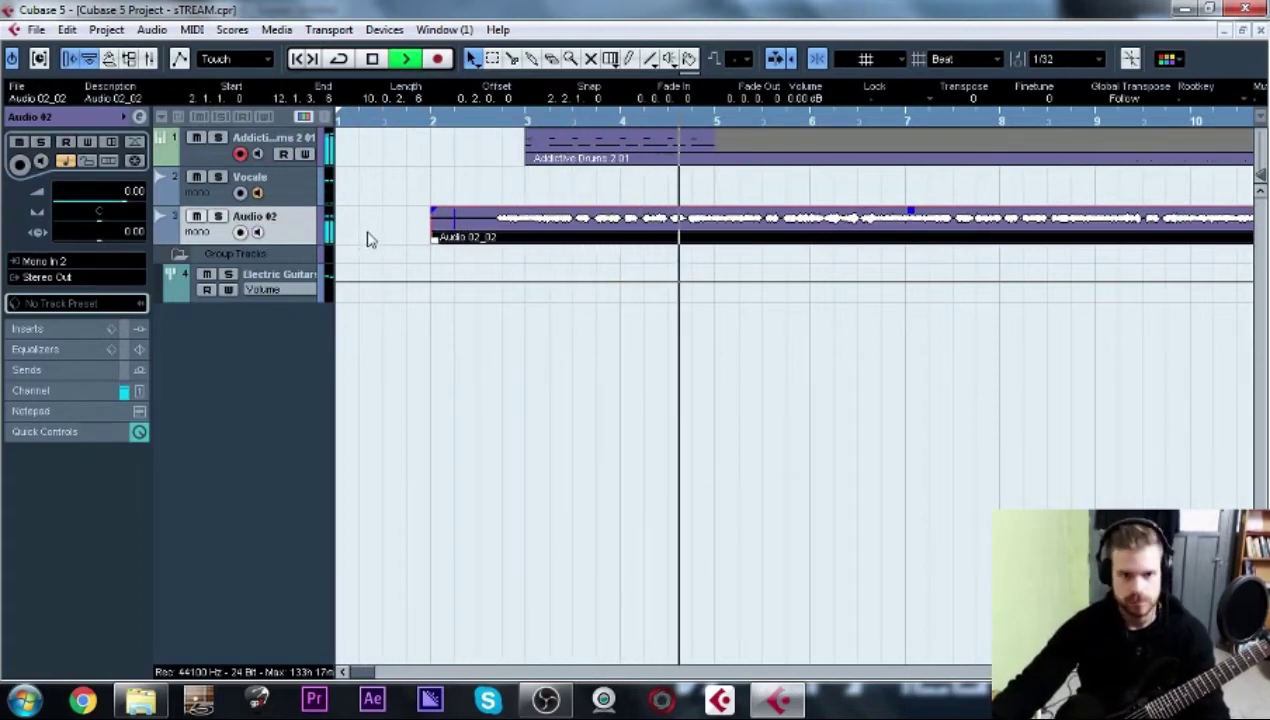
left_click(785, 190)
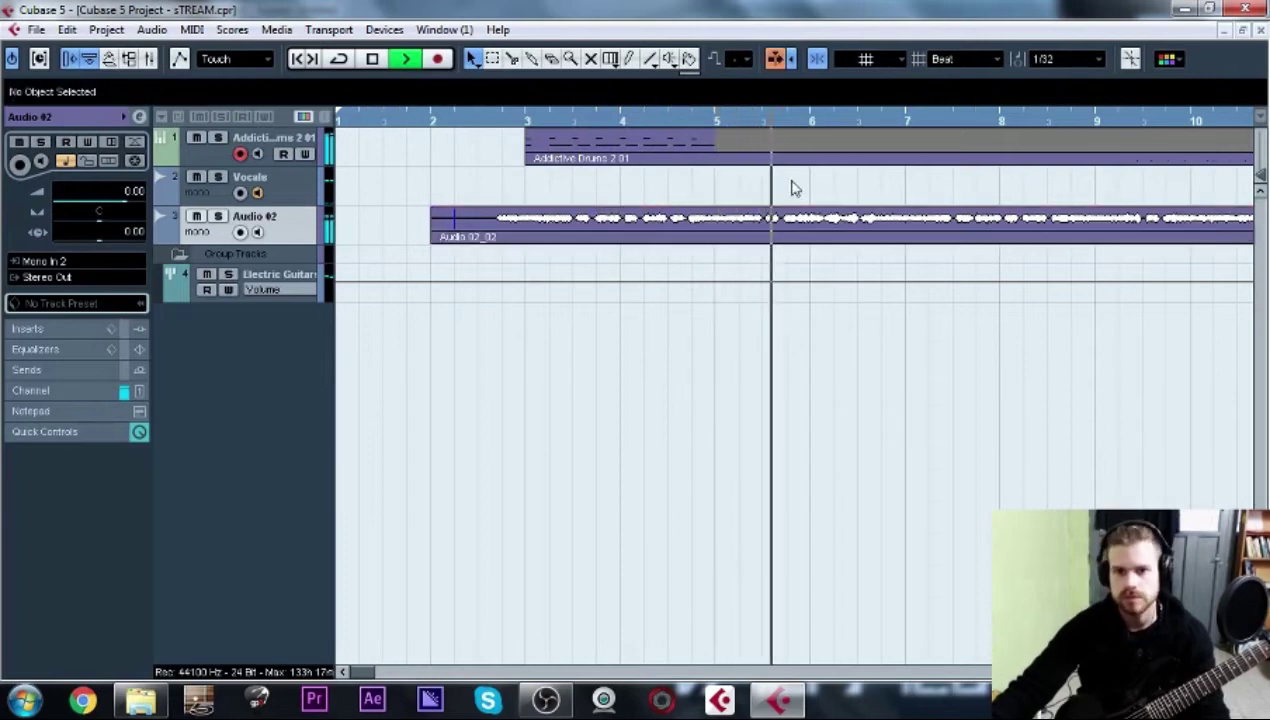
left_click_drag(827, 193, 854, 193)
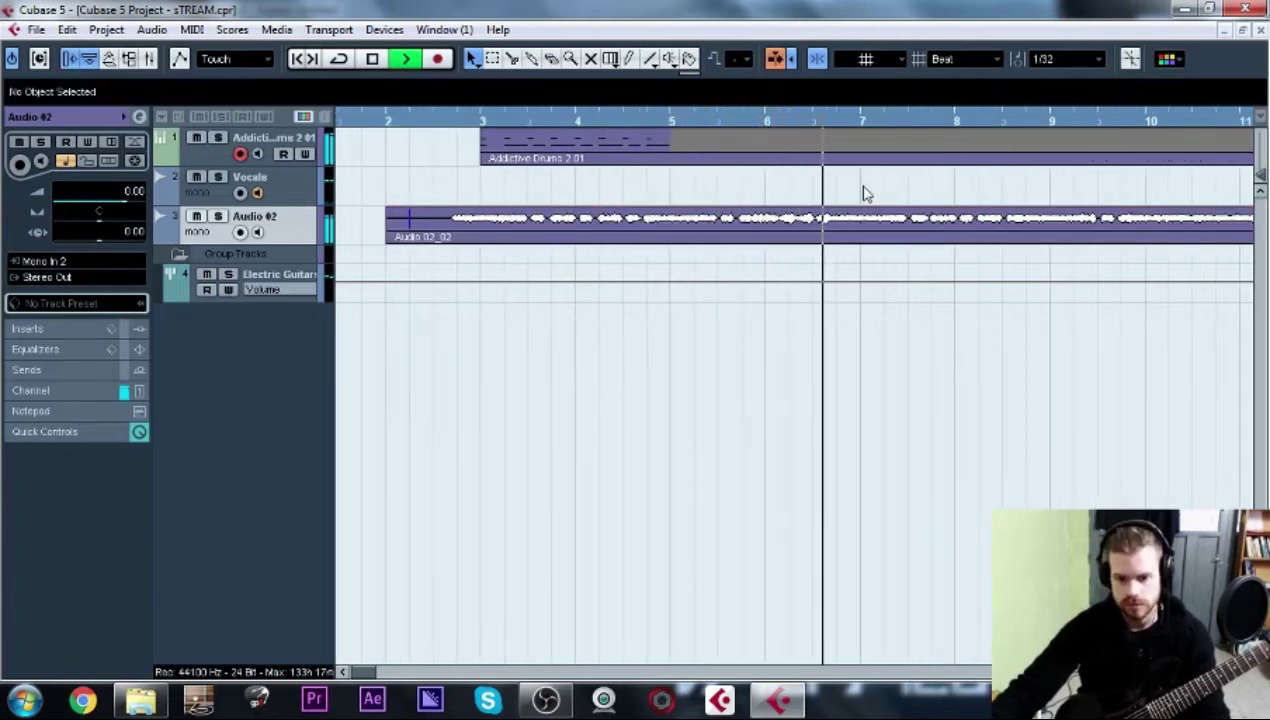
key("space")
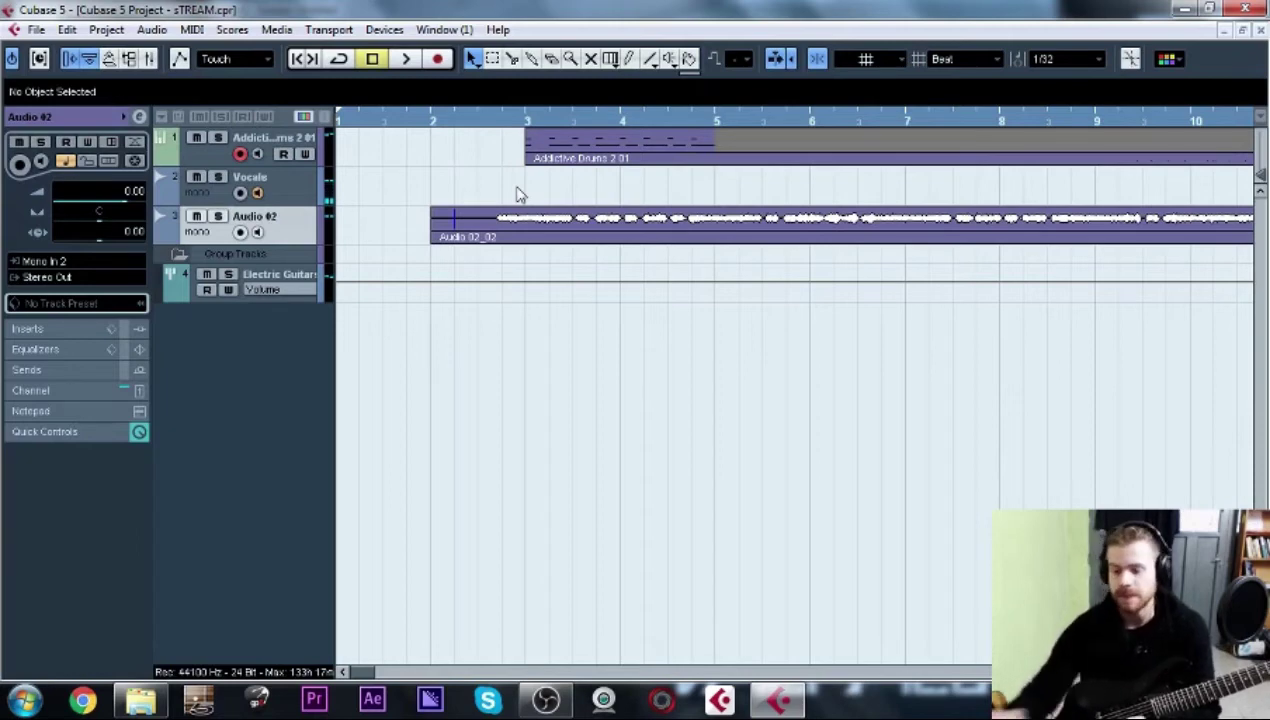
Rename the Audio 02 track as "Guitarra R" and pan it fully right.
double_click(260, 217)
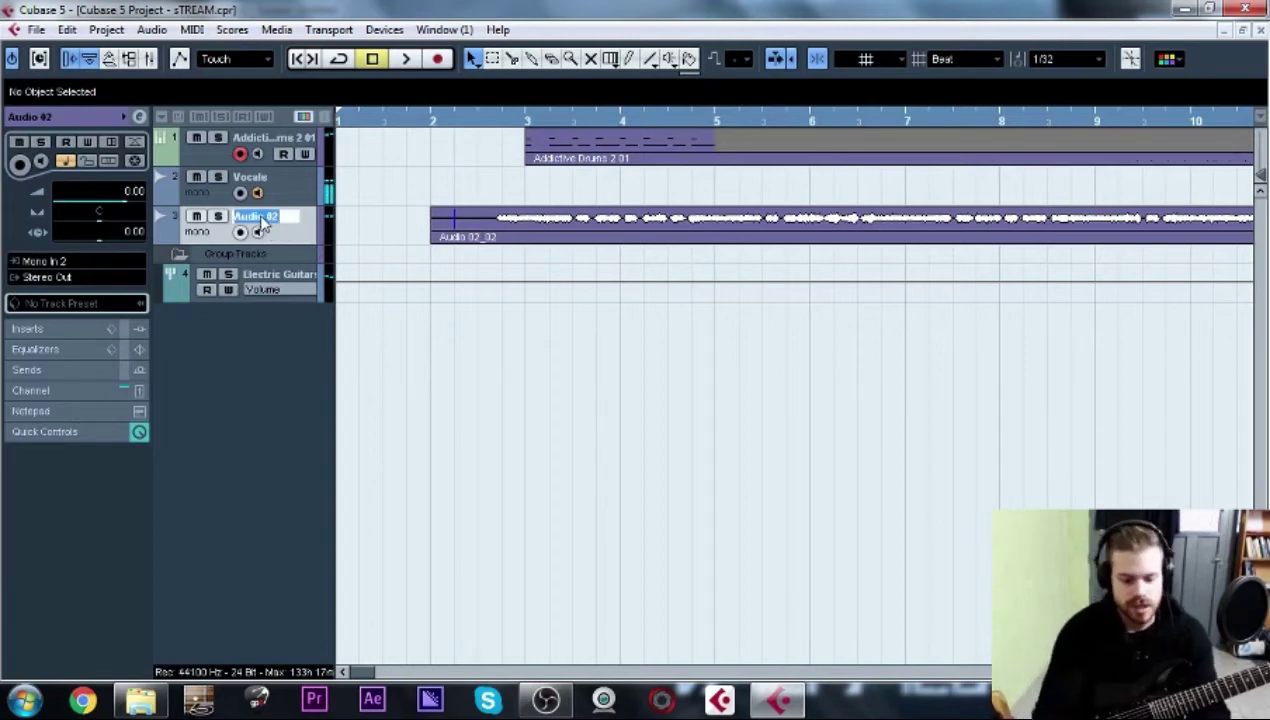
key("BackSpace")
type("Guitarra R")
key("Return")
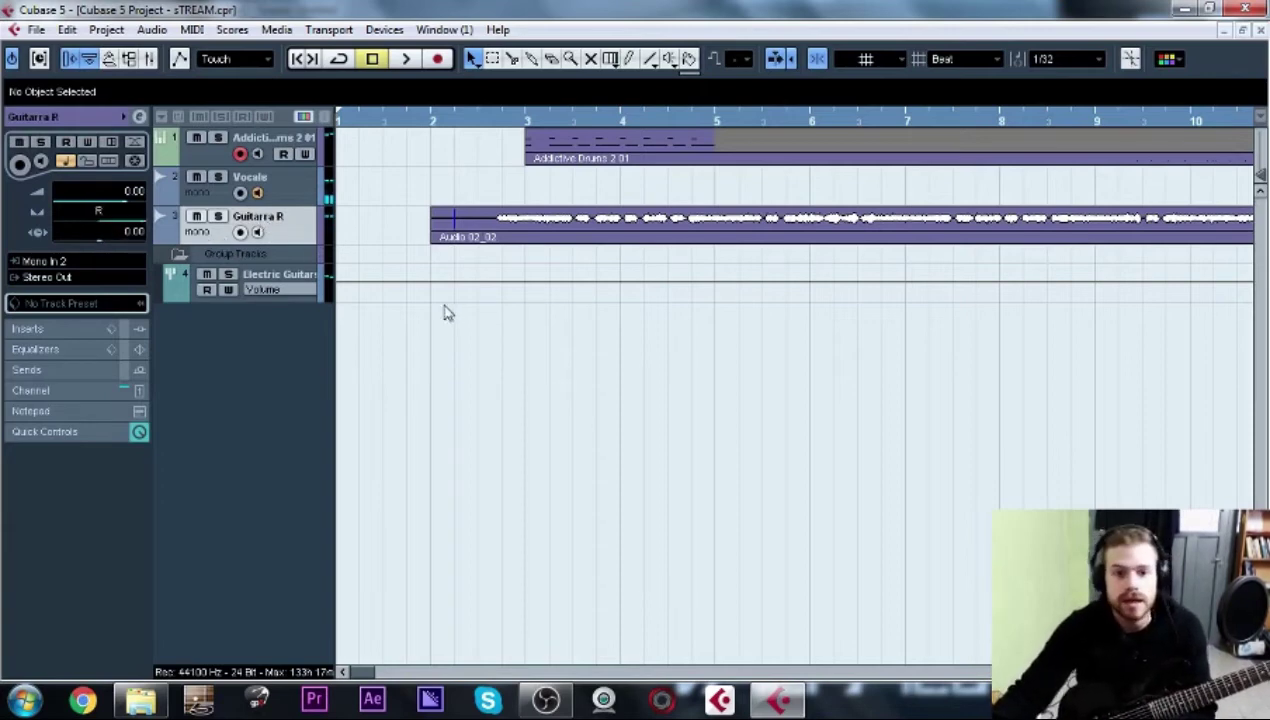
Duplicate the Guitarra R track together with its recorded clip.
right_click(298, 219)
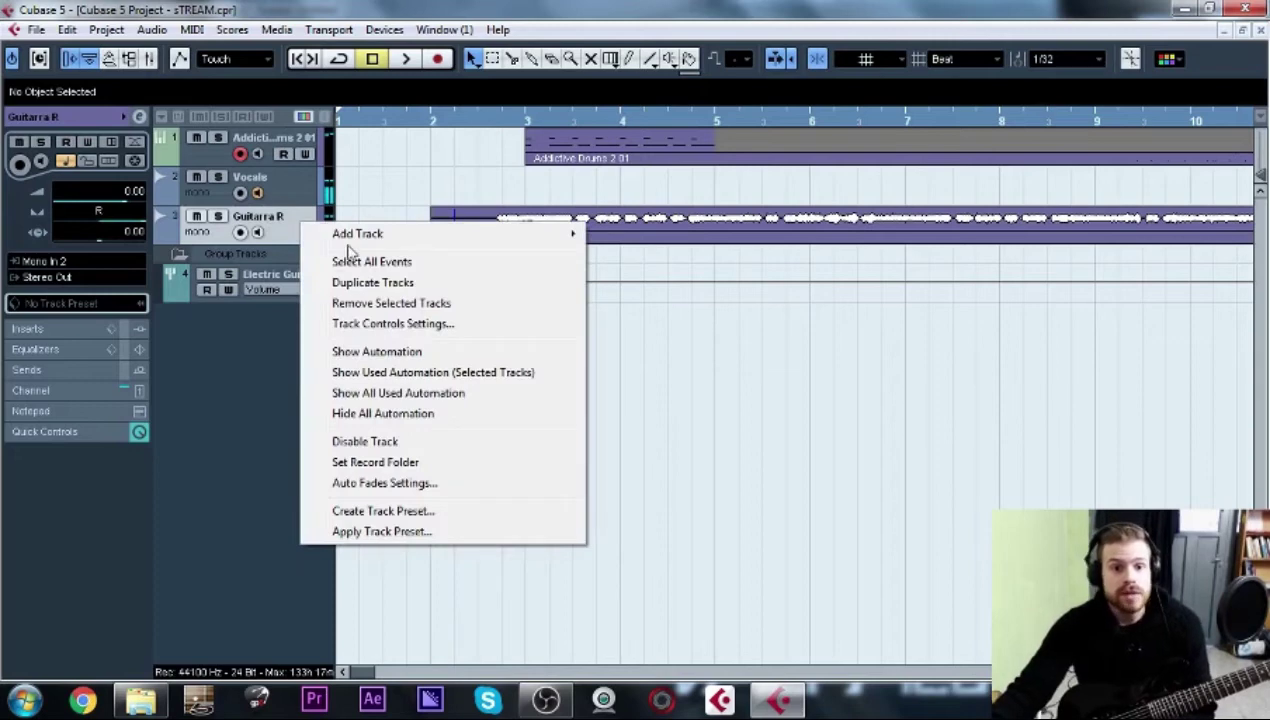
left_click(312, 283)
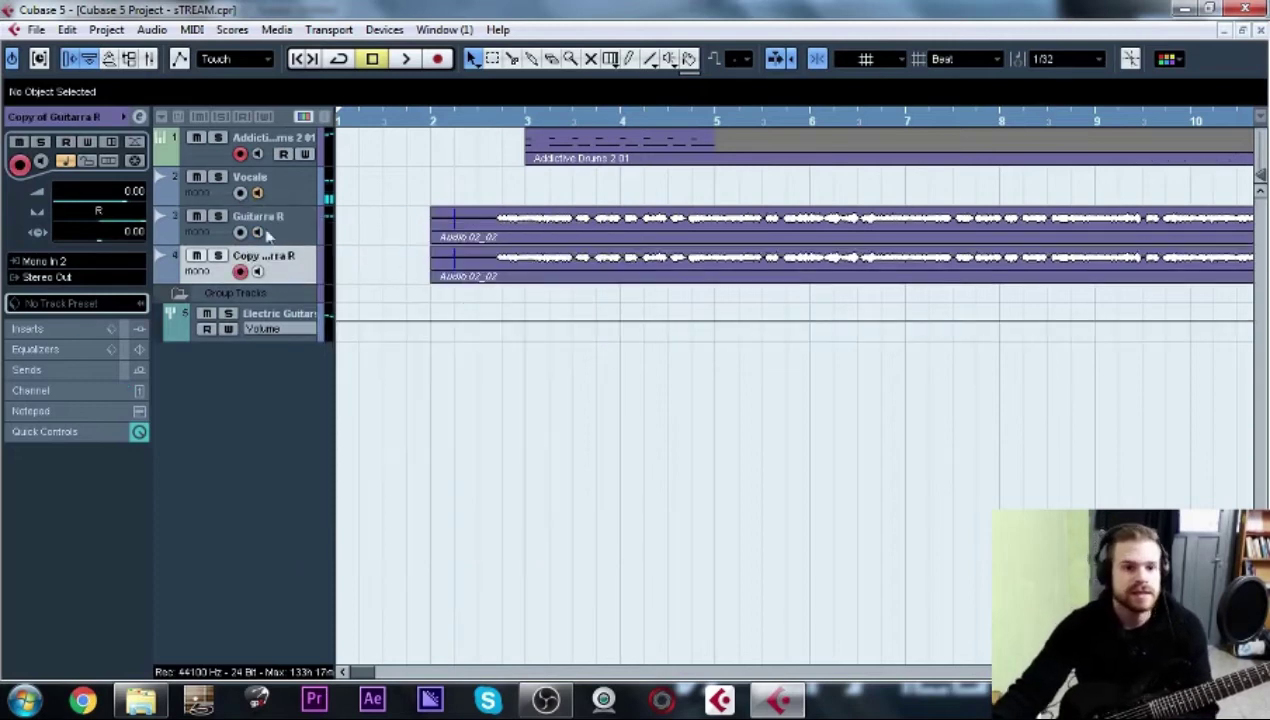
left_click(276, 221)
left_click(286, 259)
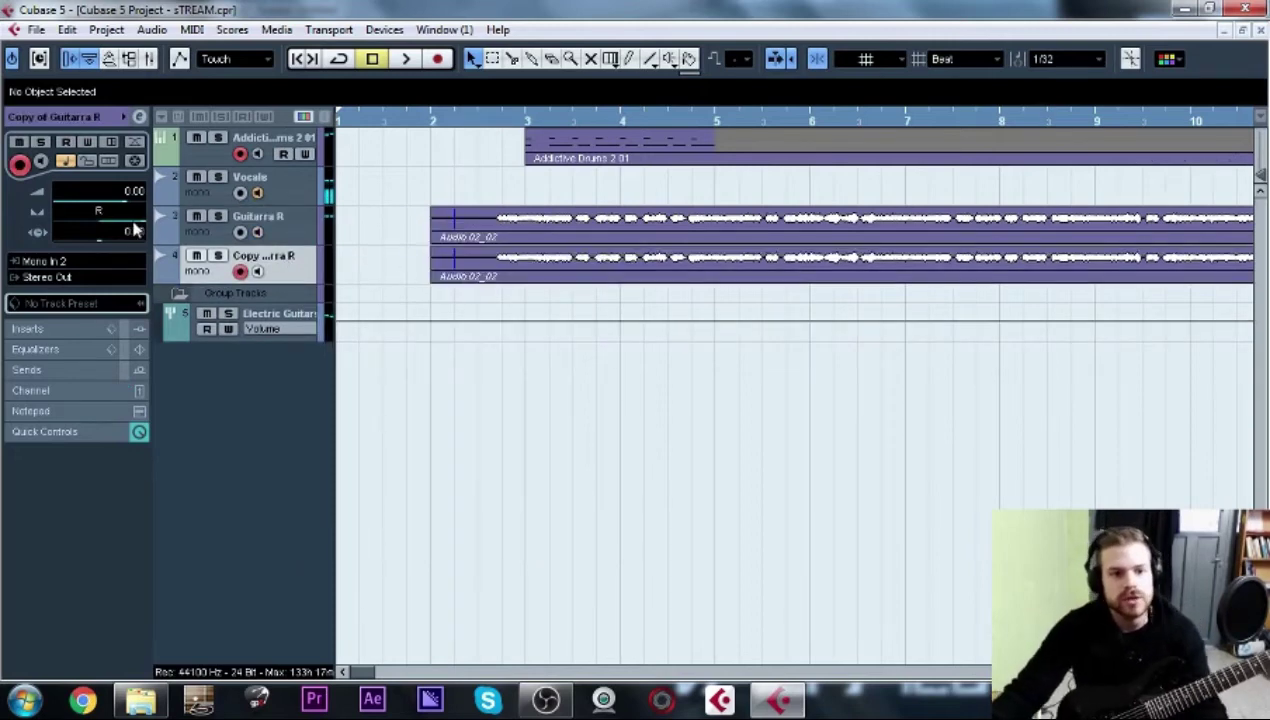
Centre the pan of both Guitarra R and its copy, and start playing them together.
left_click(270, 221)
left_click_drag(115, 222, 110, 222)
left_click_drag(101, 218, 98, 218)
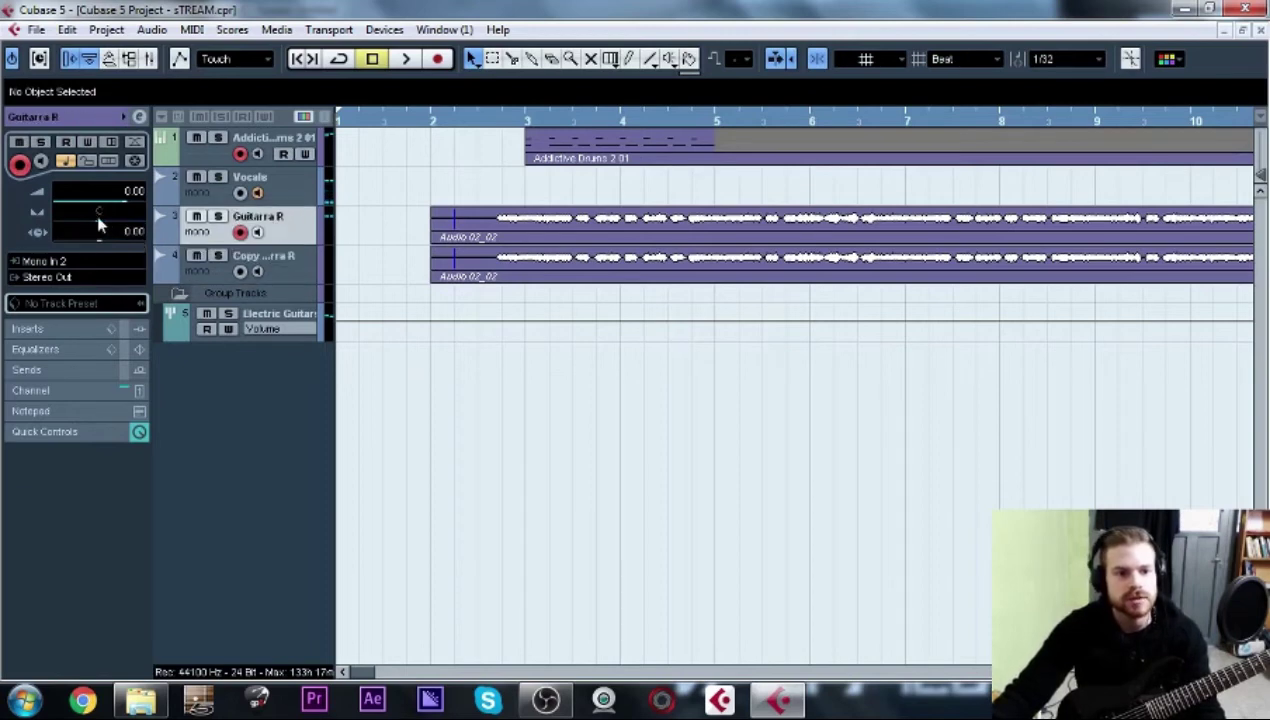
left_click(292, 266)
left_click(114, 221)
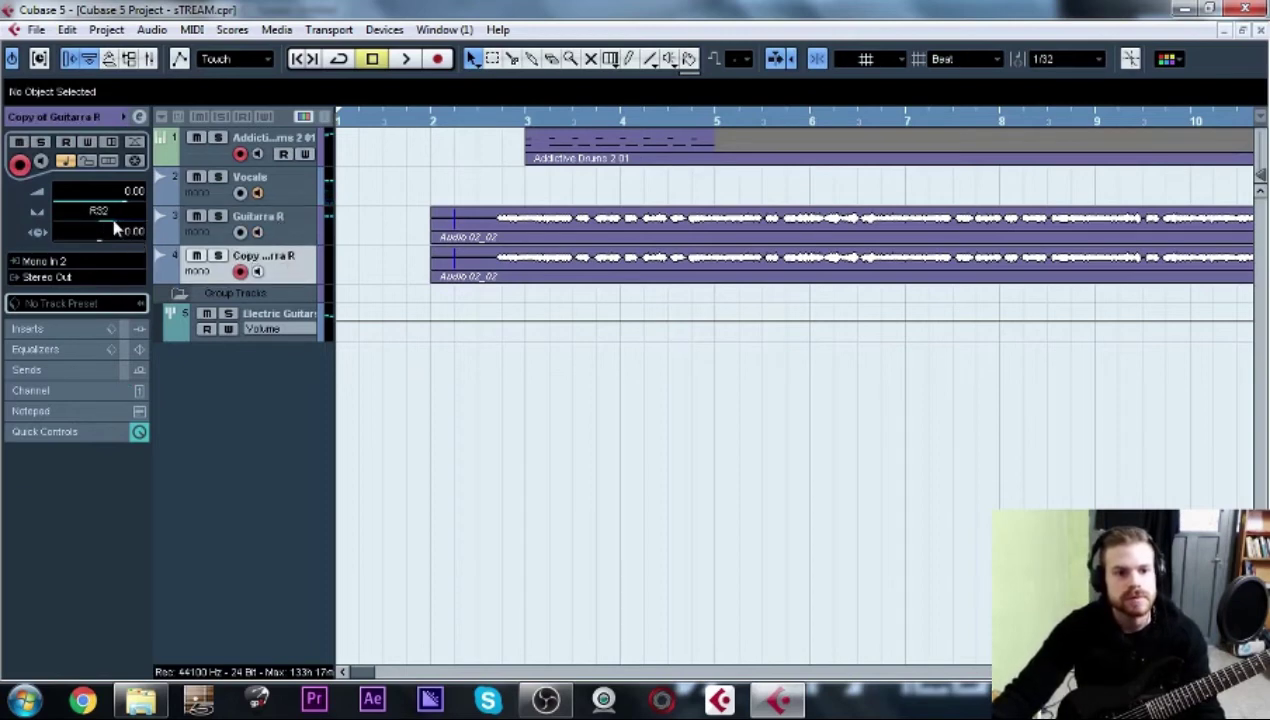
left_click_drag(100, 222, 98, 222)
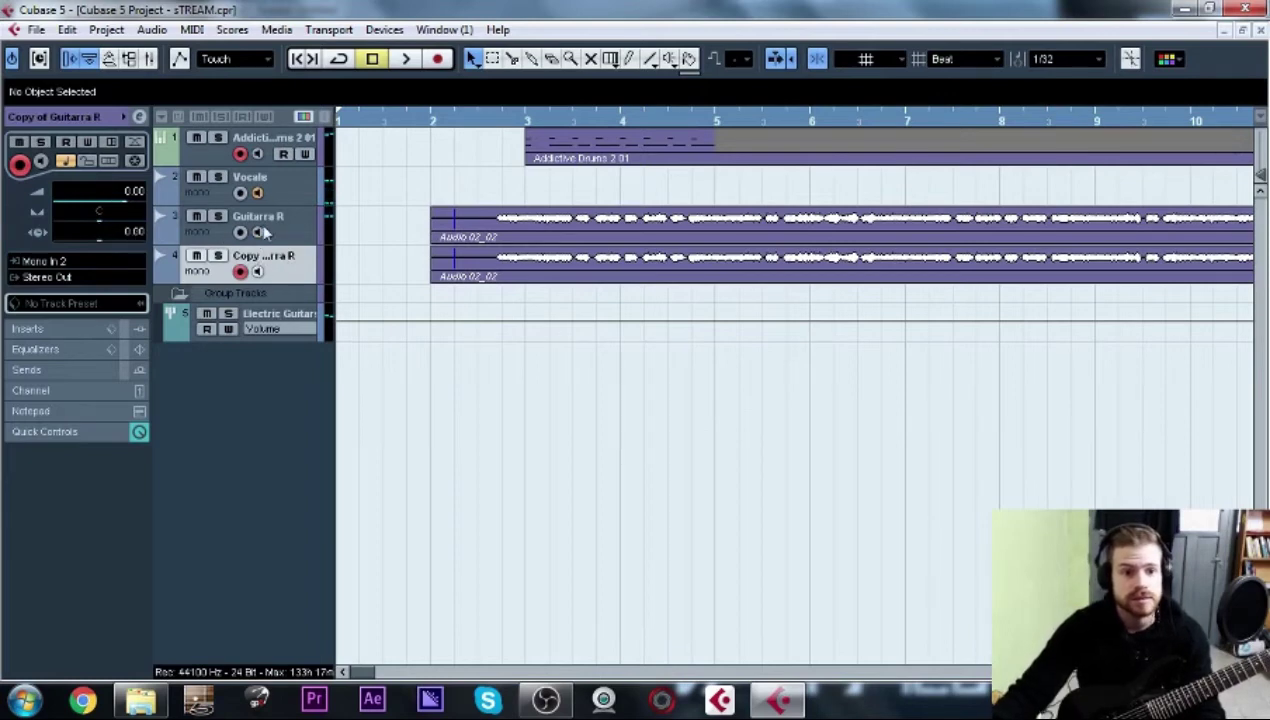
key("space")
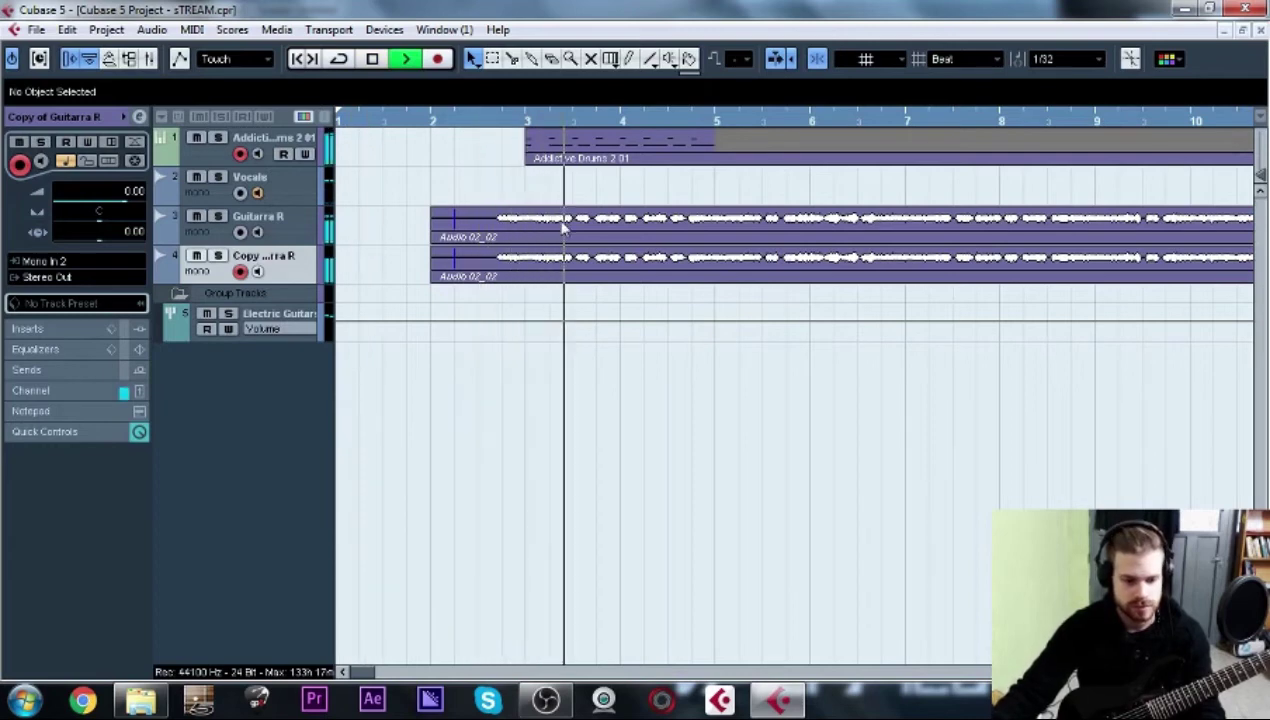
Delete the duplicated clip from the copied track and listen to Guitarra R, panned fully left, against the drums.
key("space")
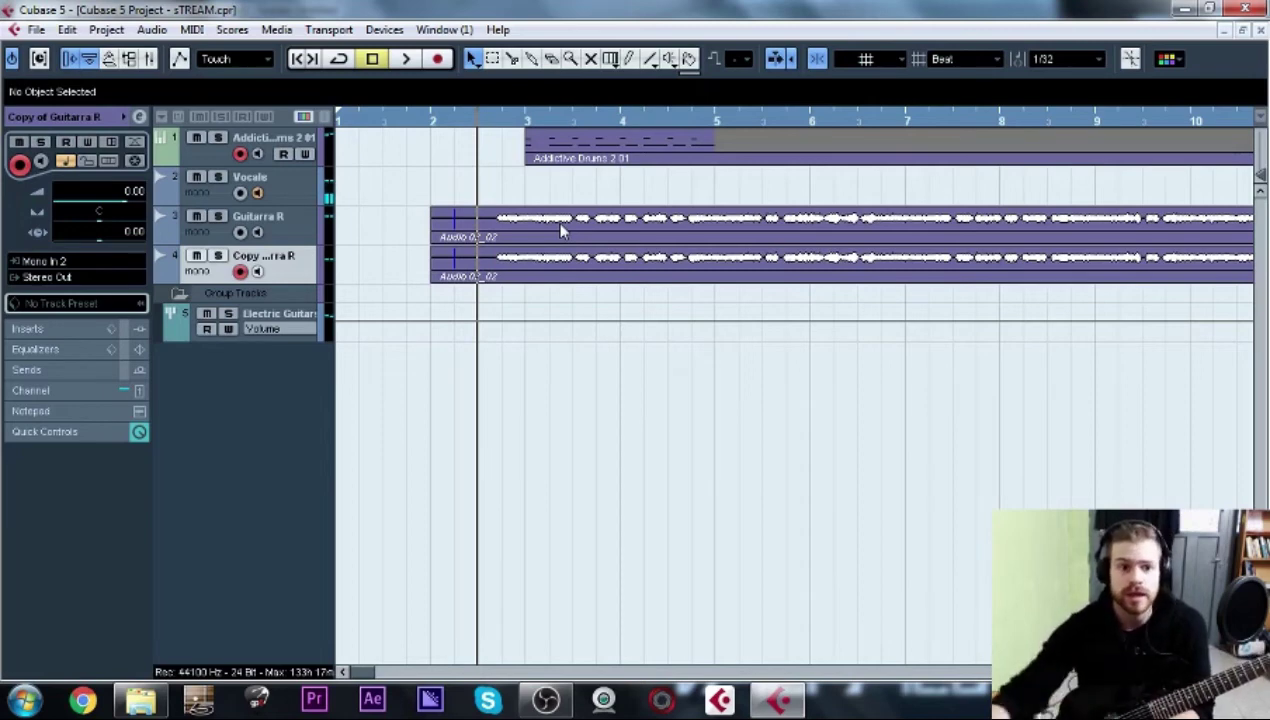
left_click(290, 230)
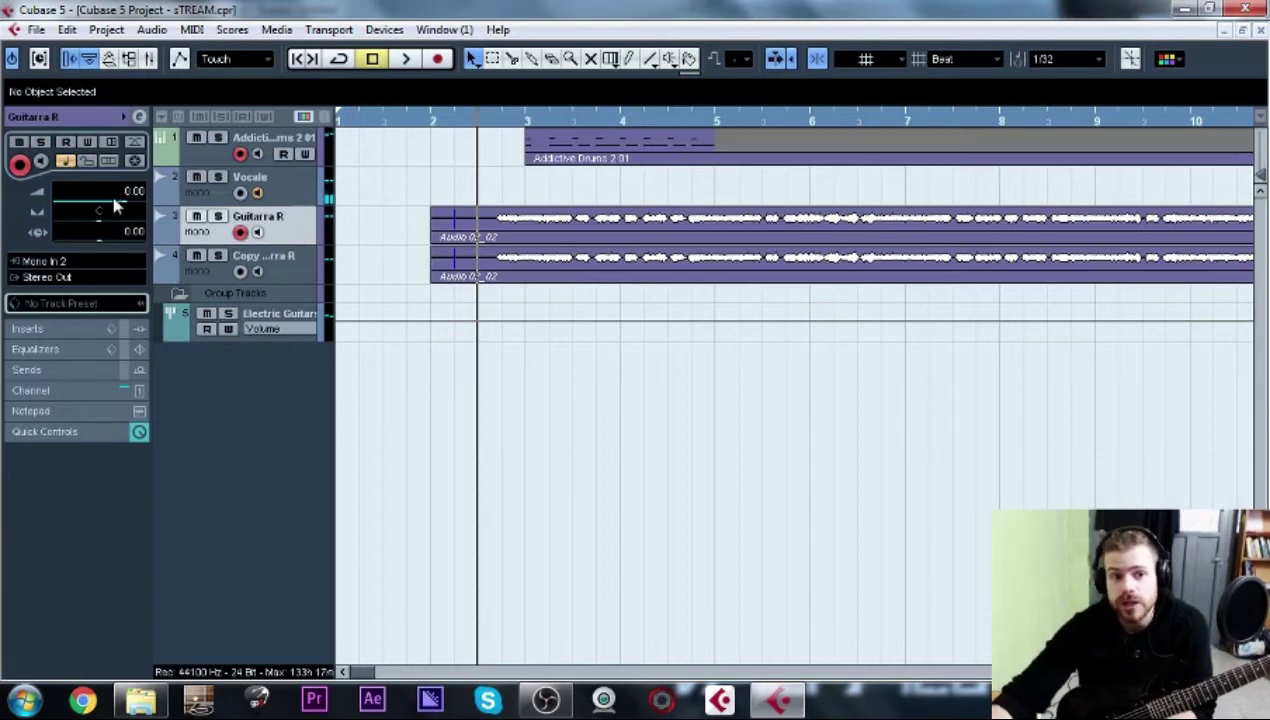
left_click_drag(113, 205, 125, 211)
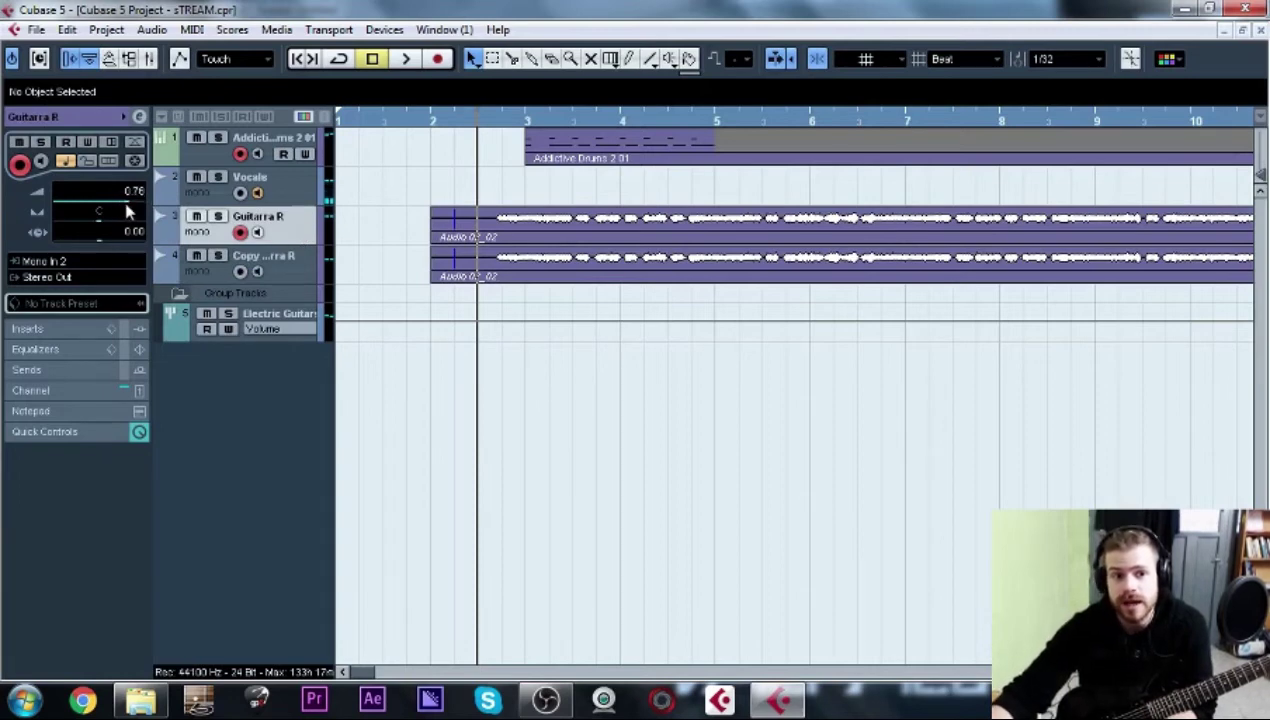
left_click(125, 211, "ctrl")
left_click(517, 277)
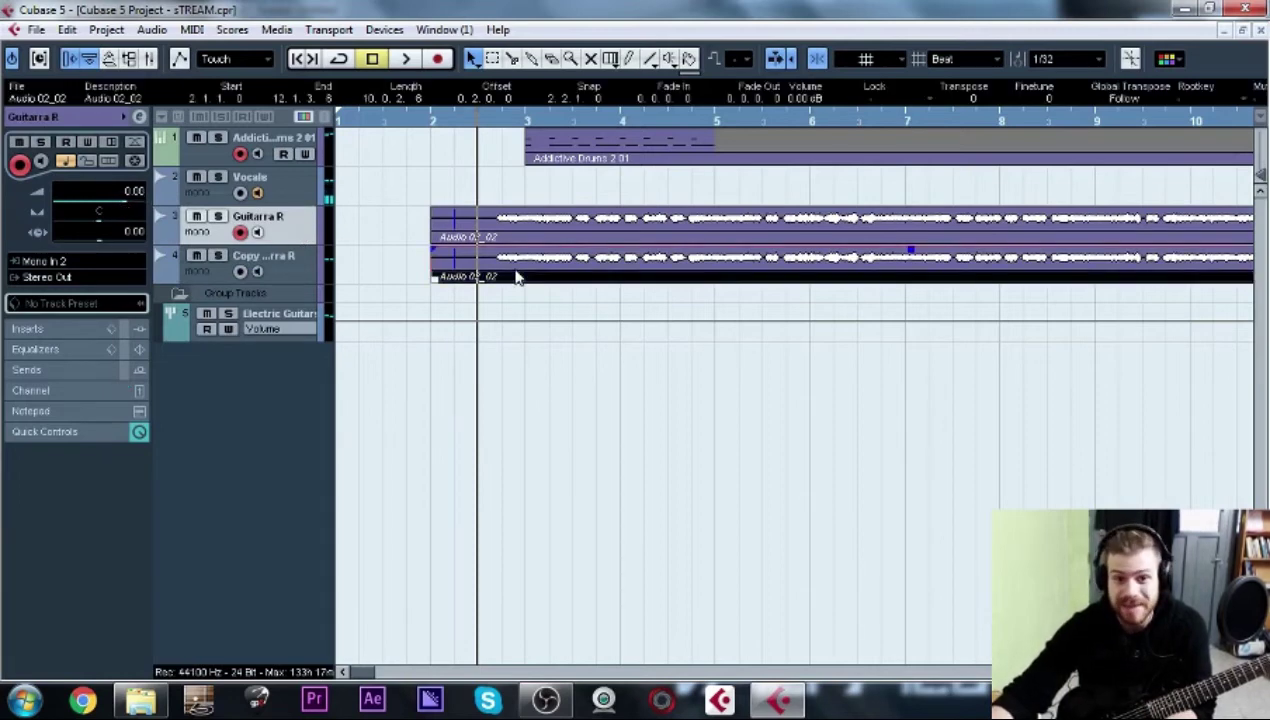
key("Delete")
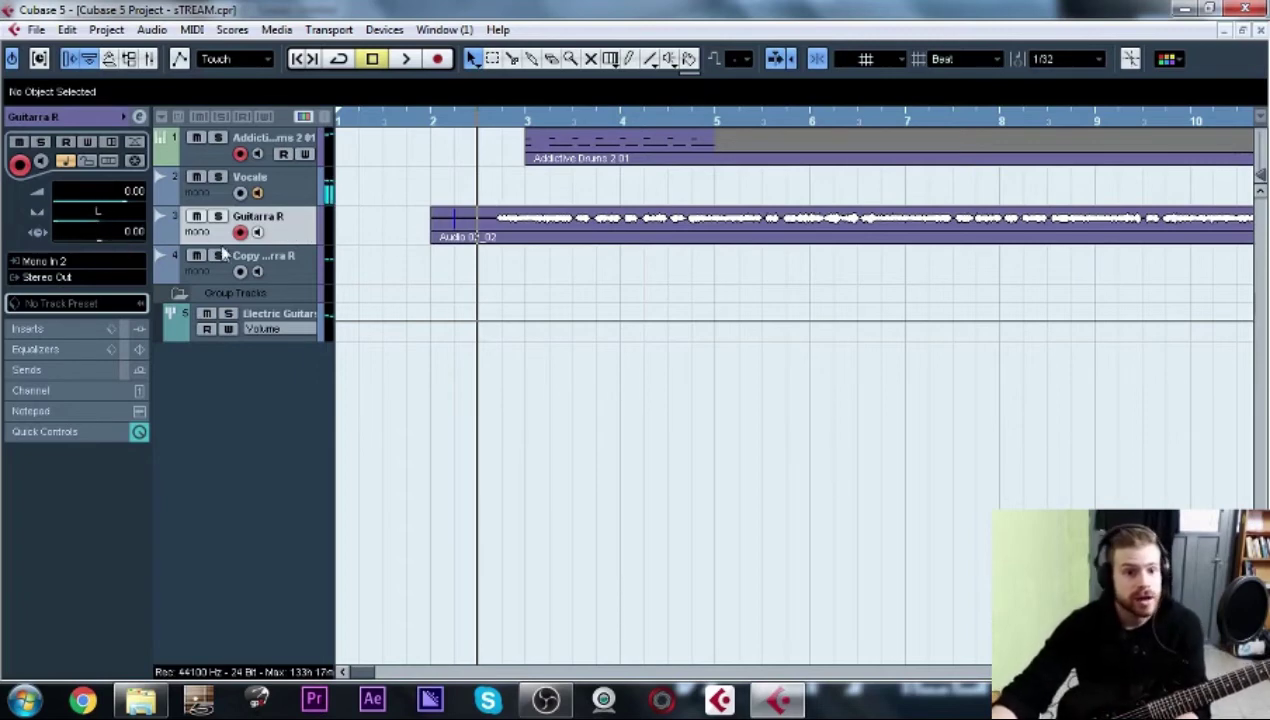
key("space")
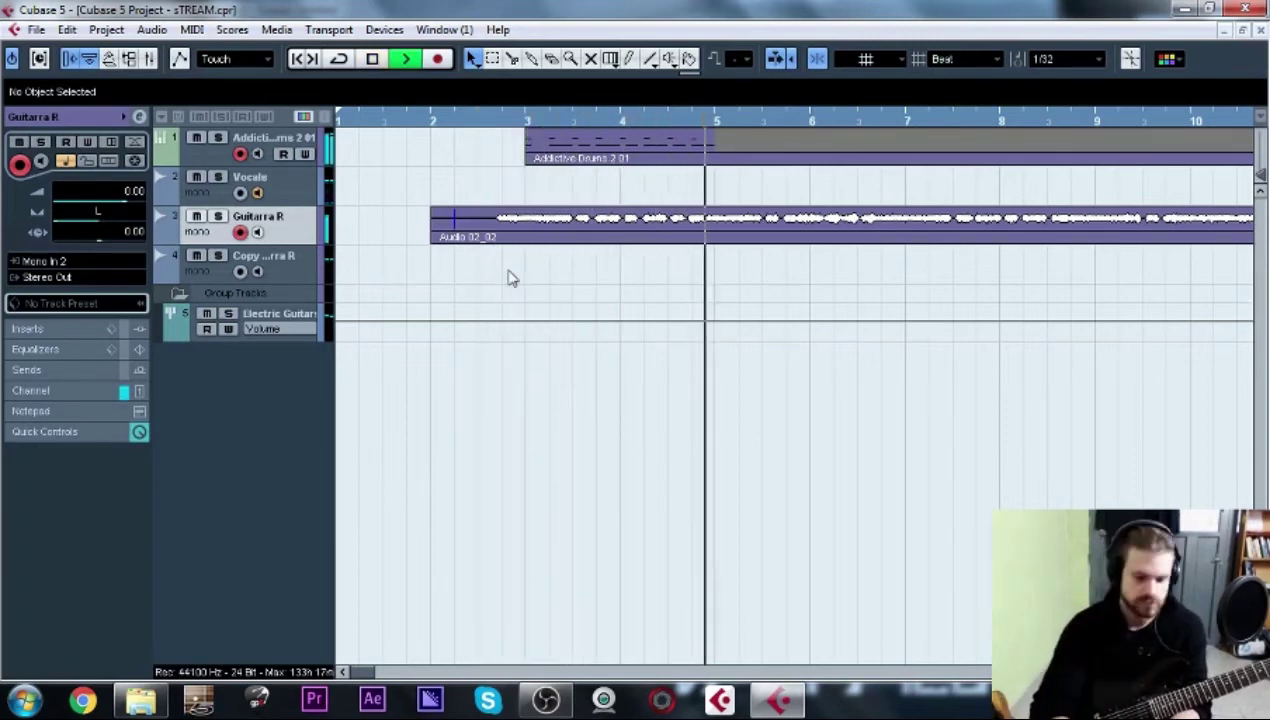
key("space")
Pan Guitarra R and its copied track fully right, and turn on input monitoring for the copy.
left_click(293, 266)
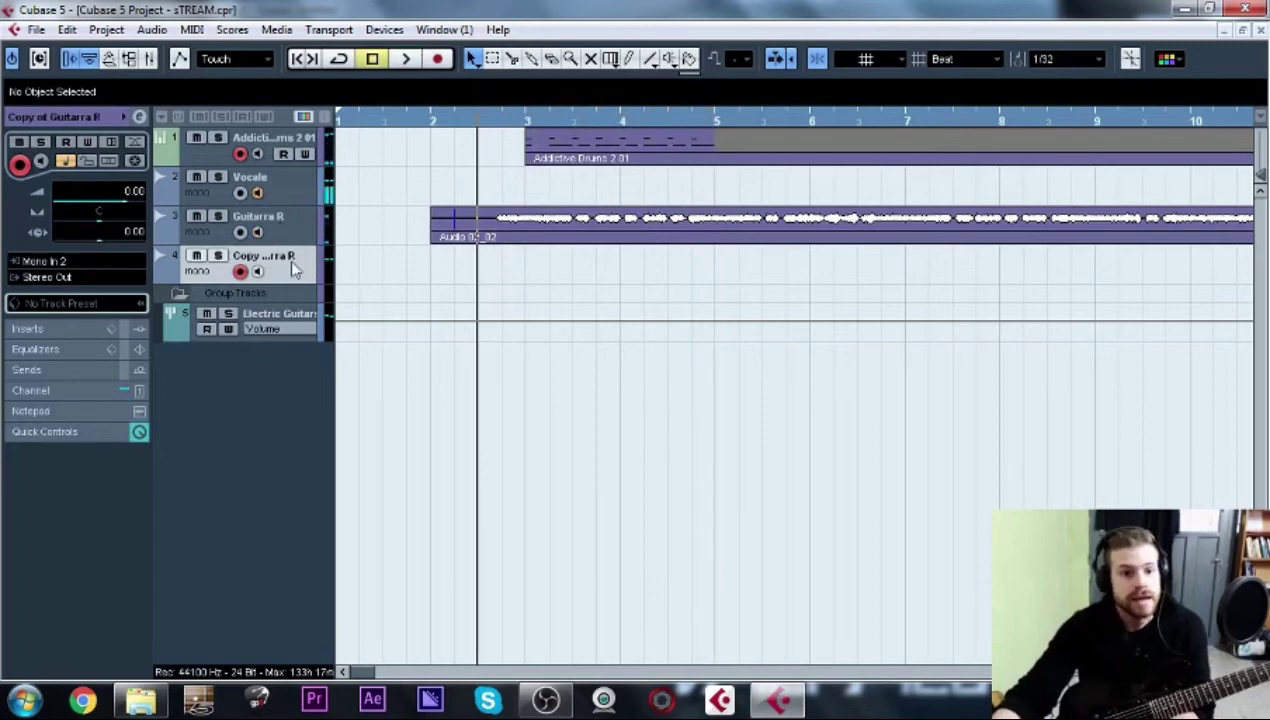
left_click_drag(120, 221, 169, 221)
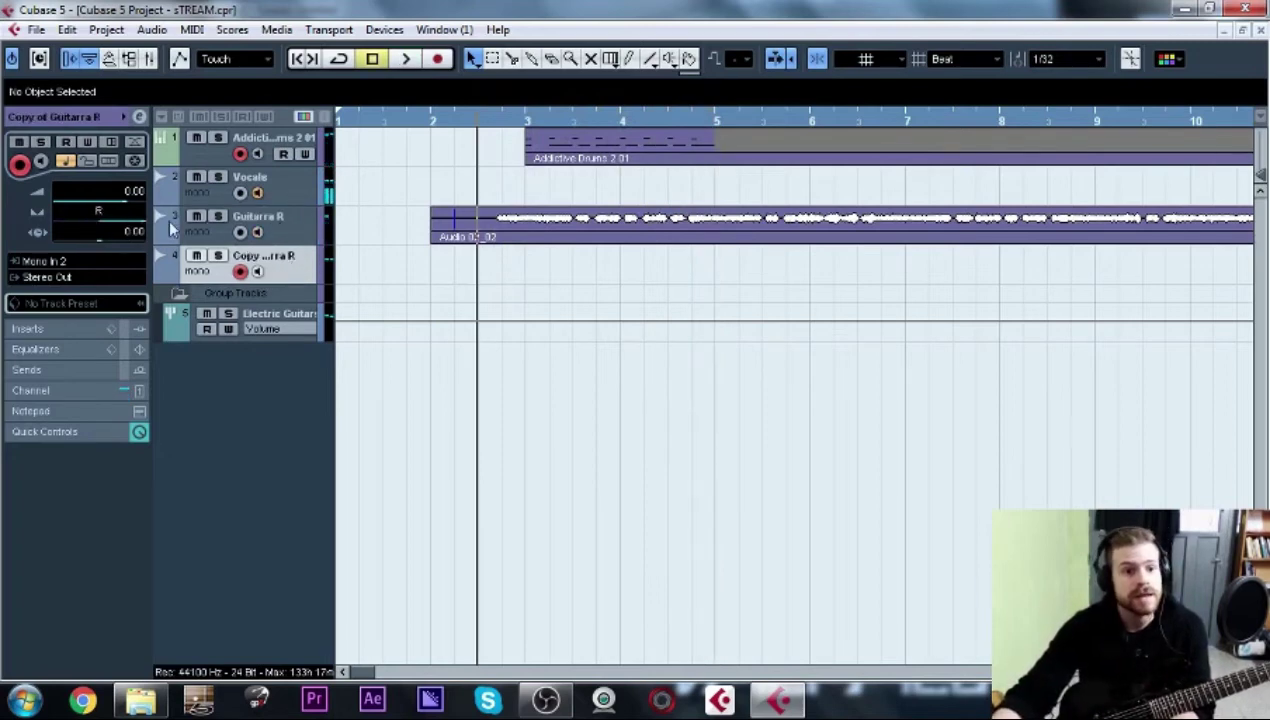
left_click(256, 272)
left_click(283, 216)
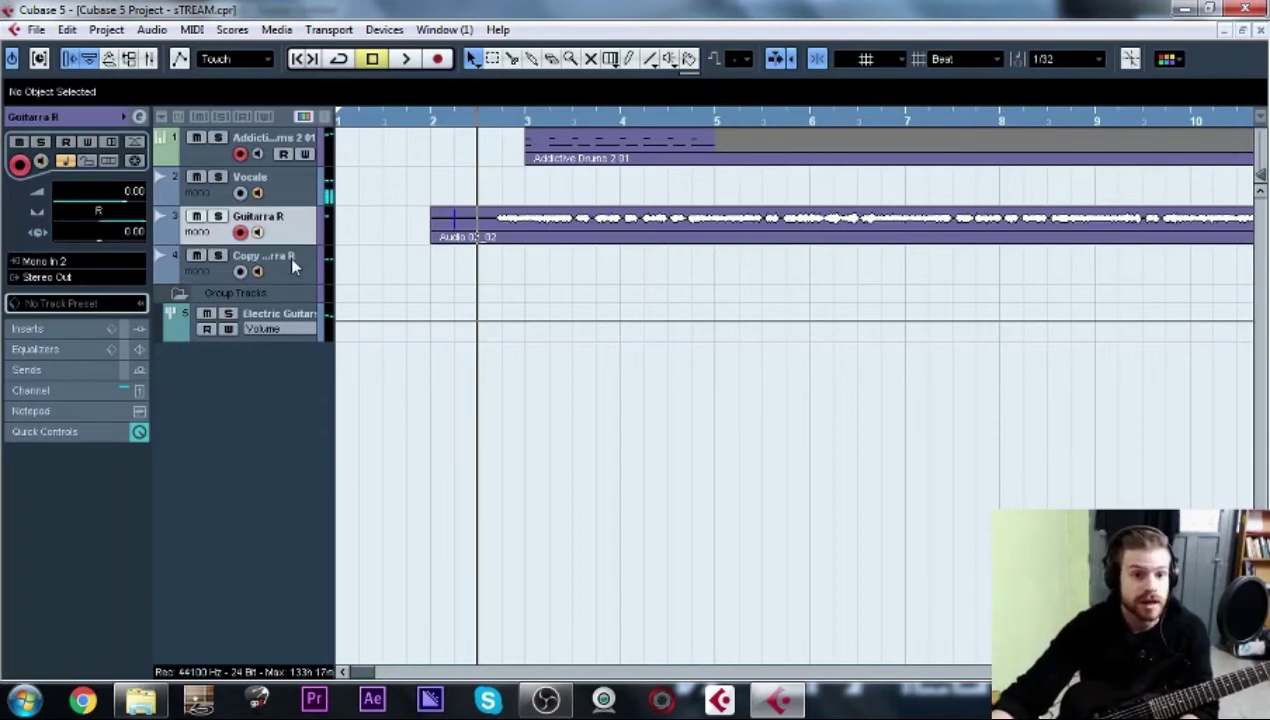
Rename the copied track as "Guitarra L" and pan it fully left.
left_click(289, 263)
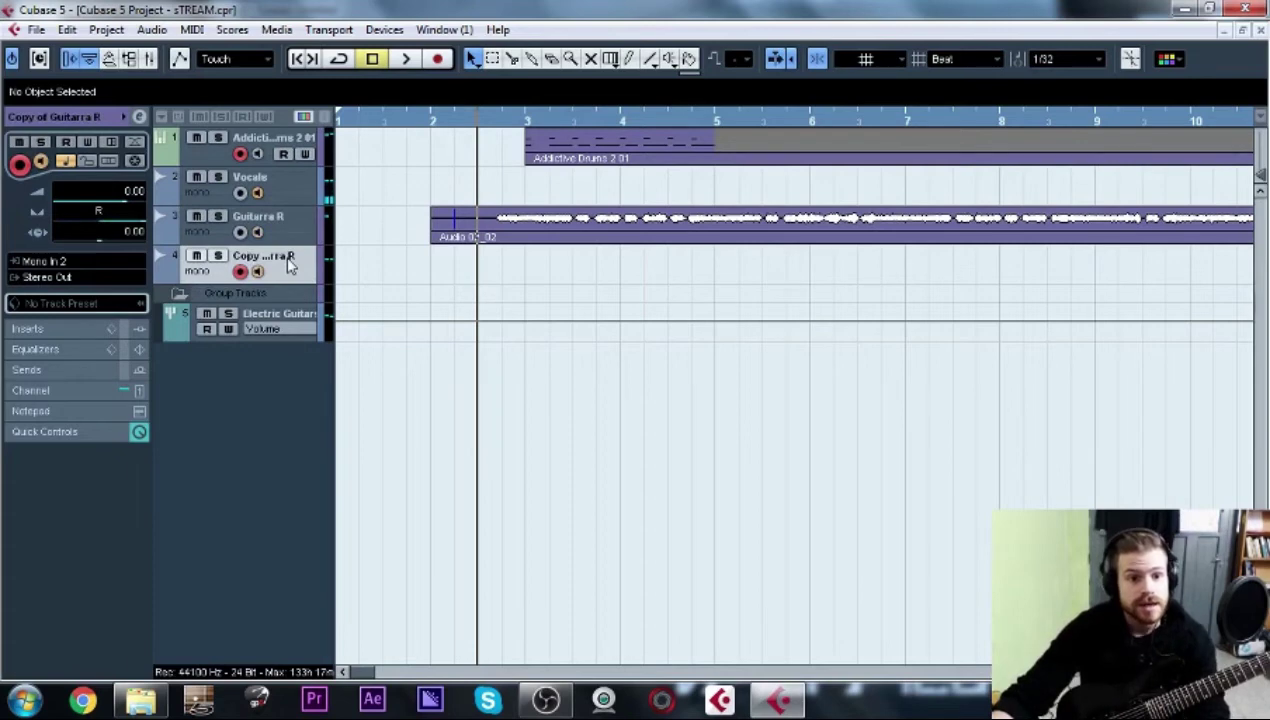
double_click(288, 258)
type("G")
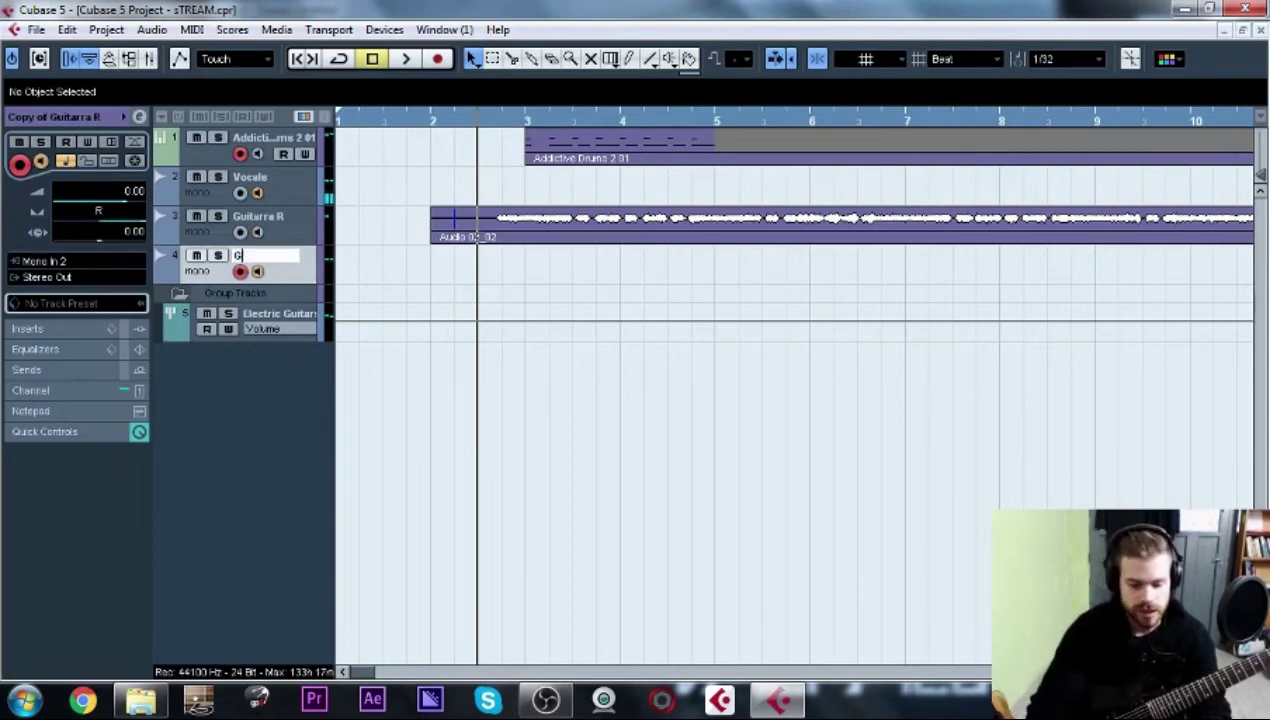
type("uitarra L")
key("Return")
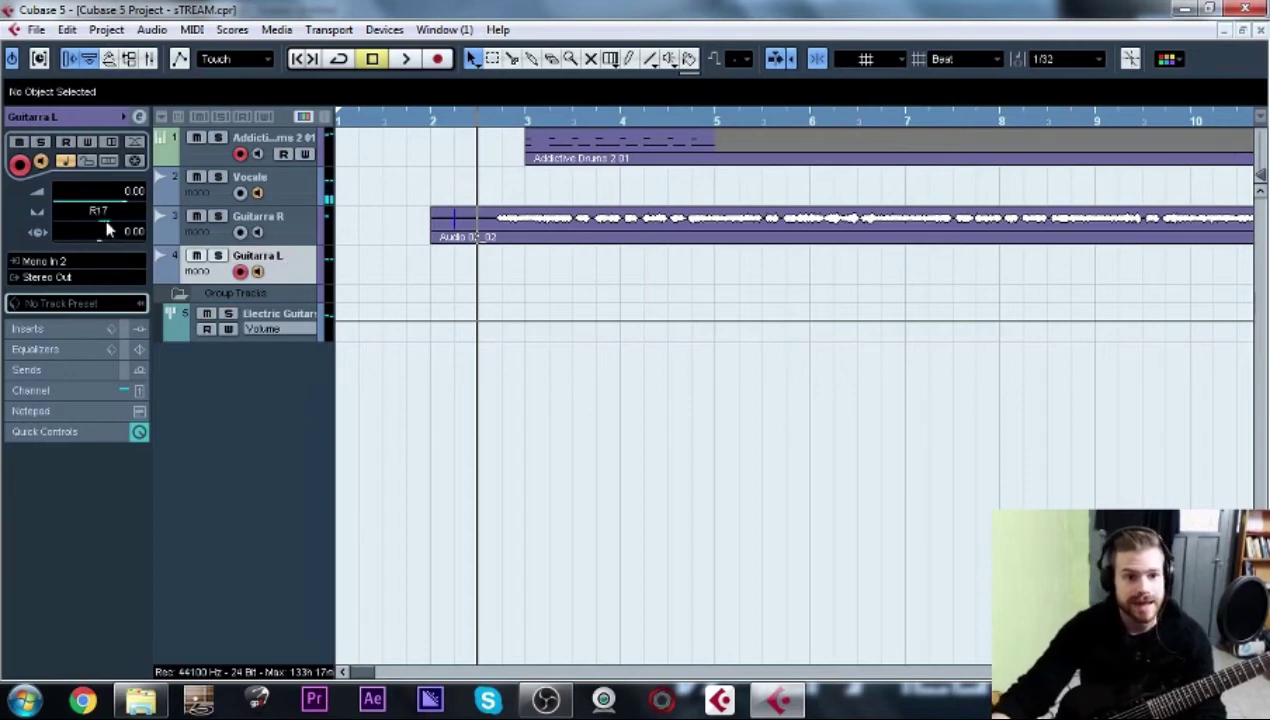
left_click(297, 229)
left_click(286, 280)
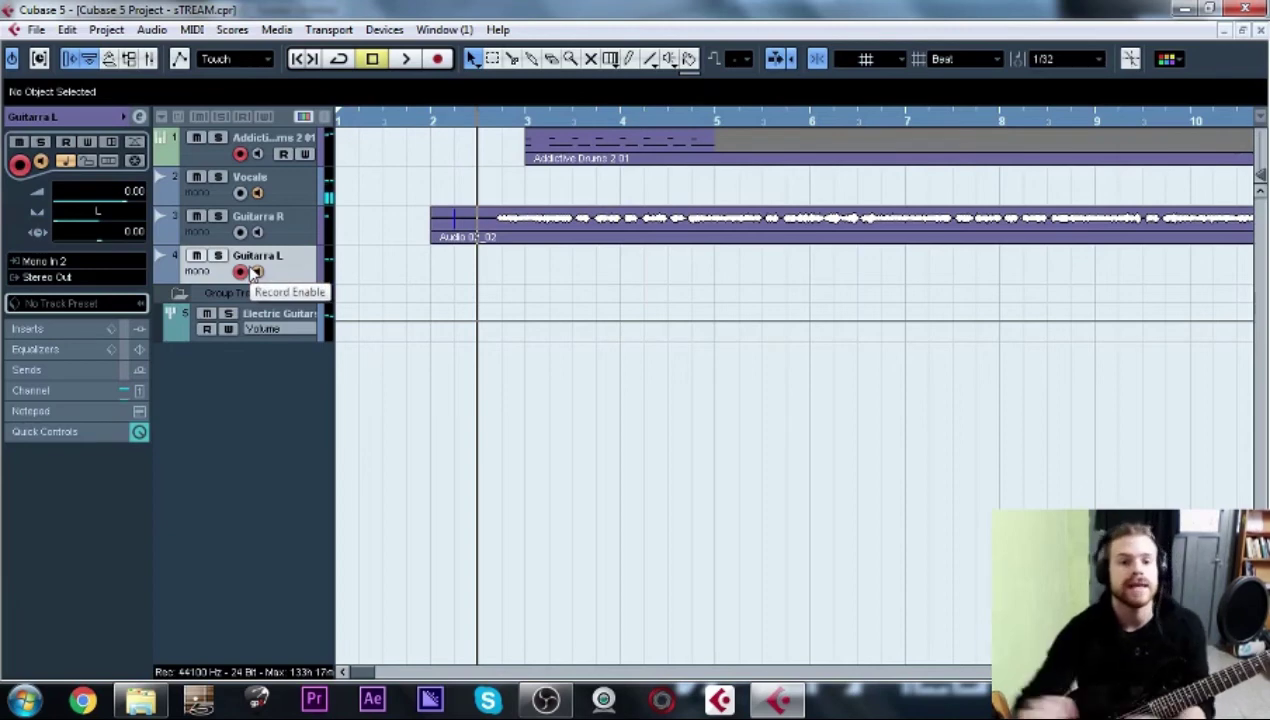
Record a second guitar take on Guitarra L over the drums, starting shortly after bar 2, and disarm the track.
left_click_drag(373, 121, 282, 128)
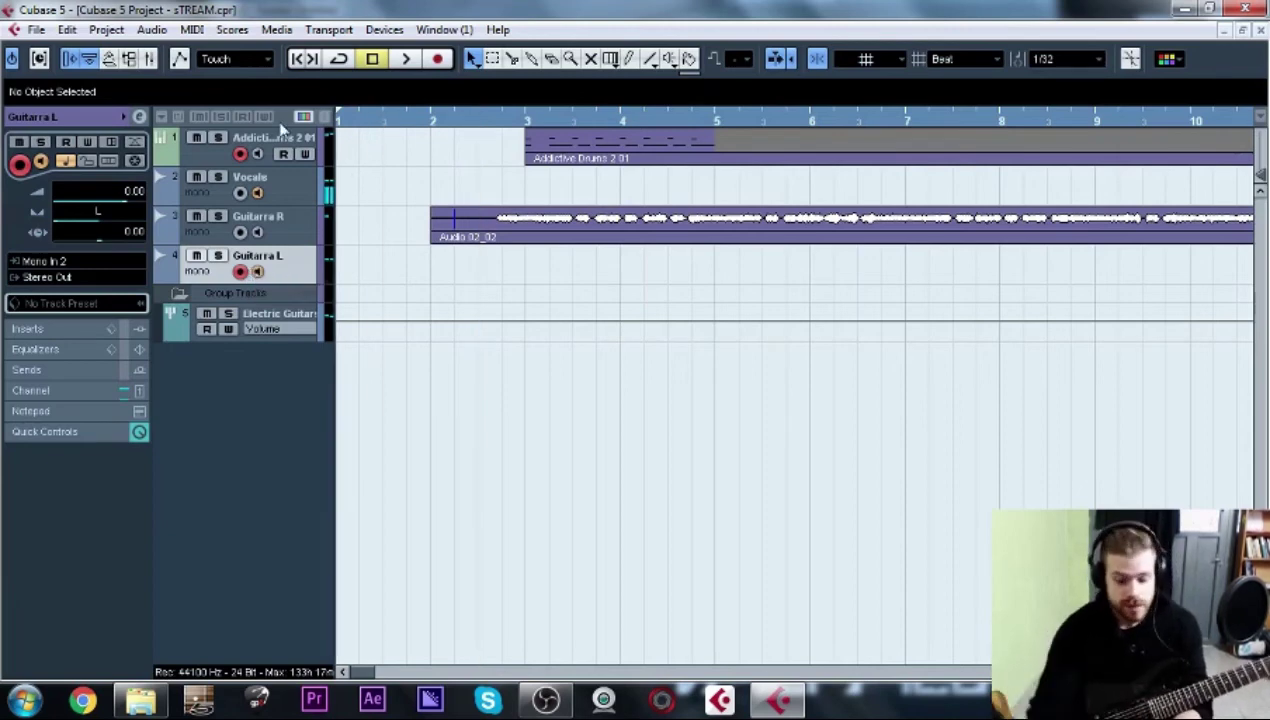
key("space")
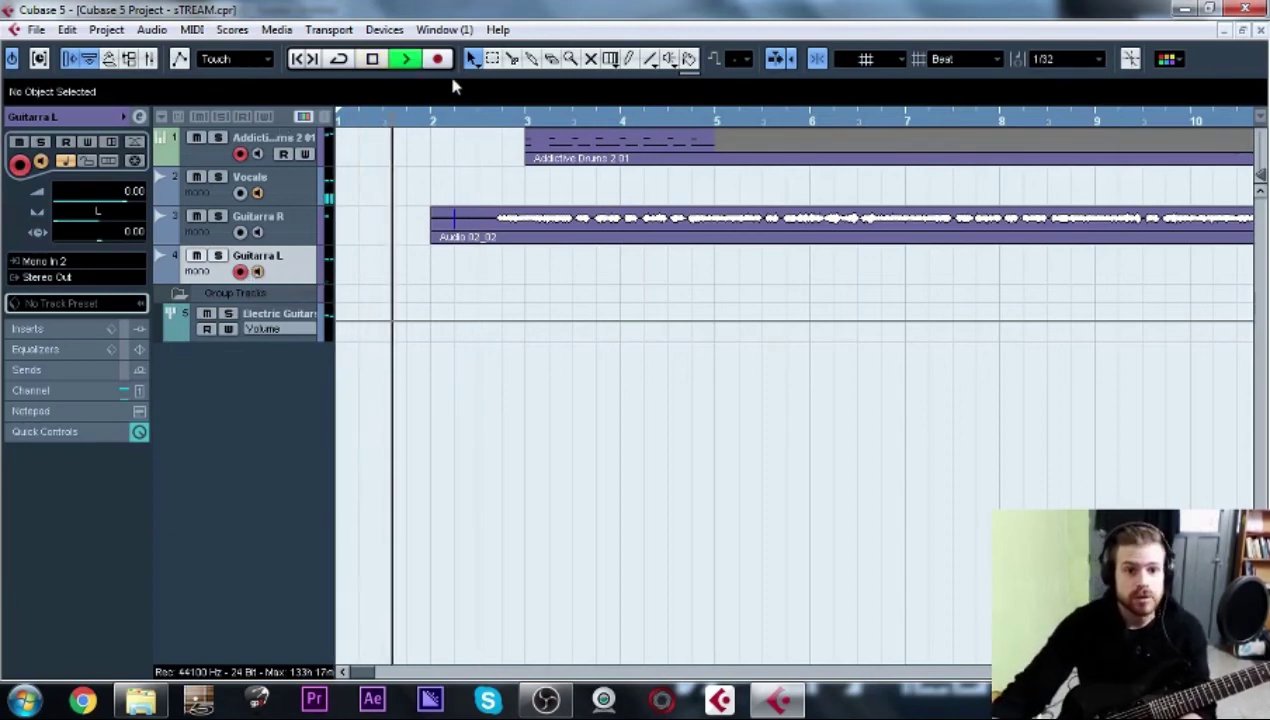
left_click(442, 61)
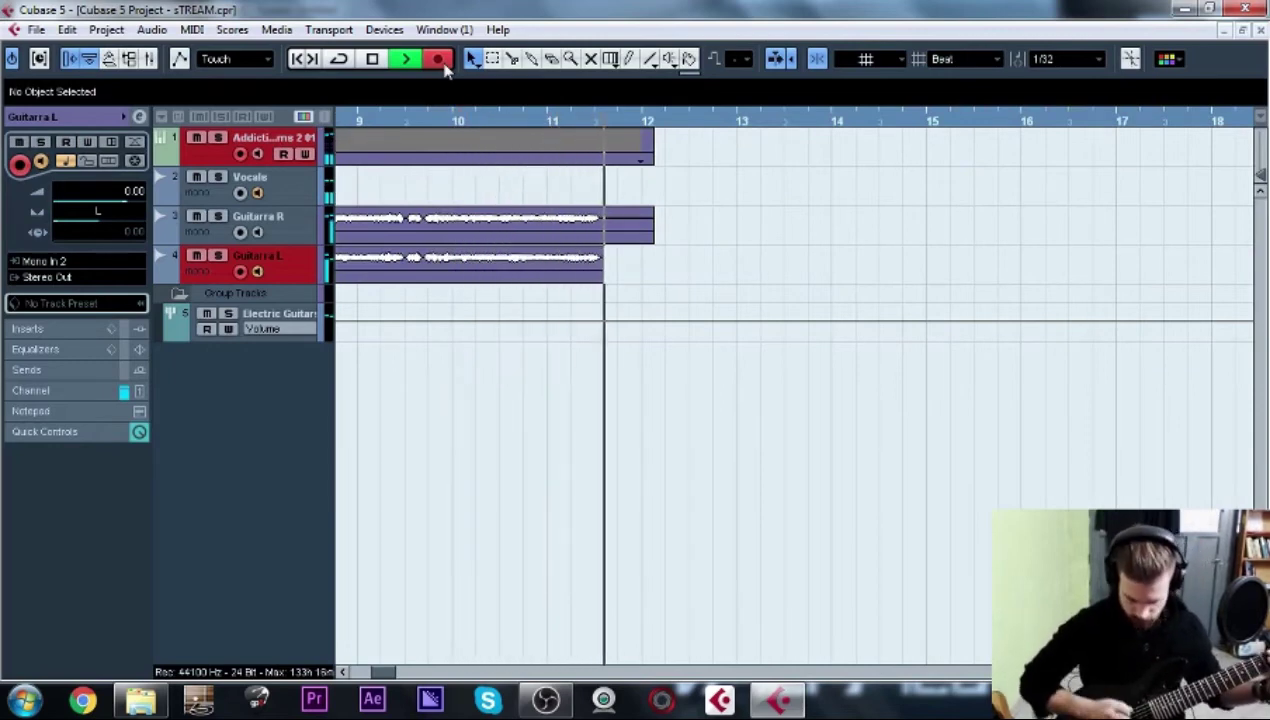
key("space")
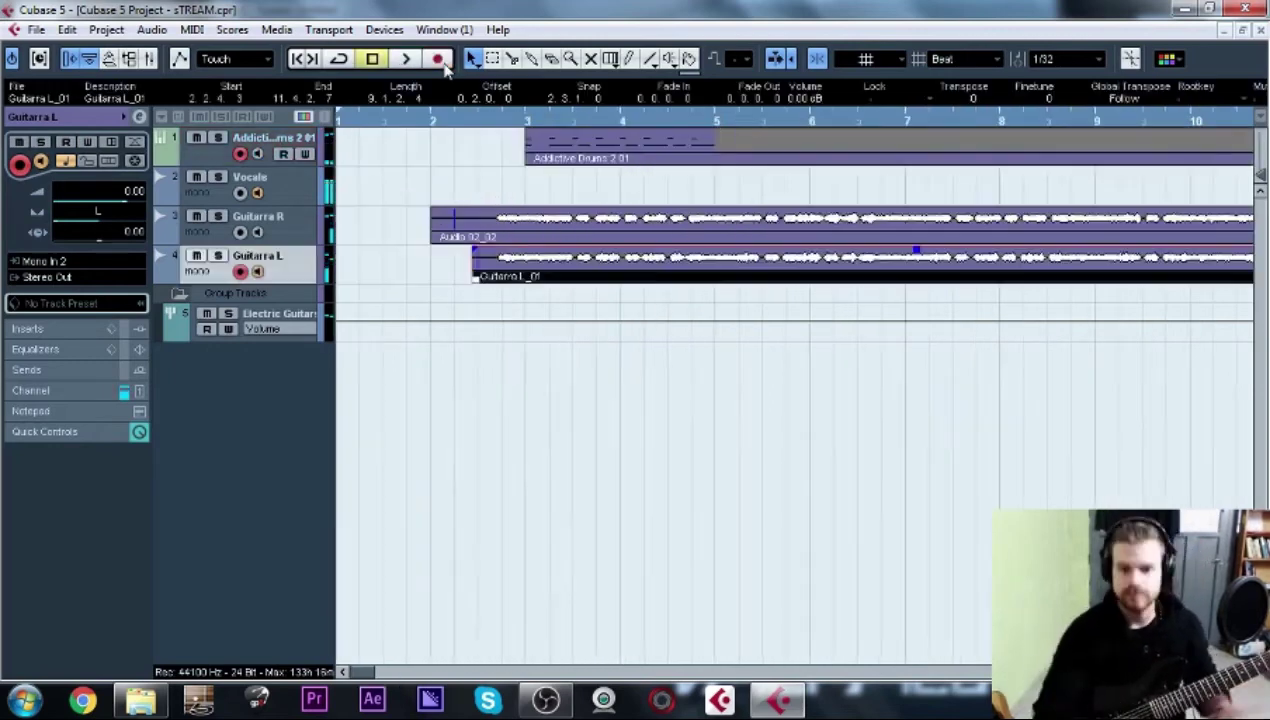
left_click(240, 272)
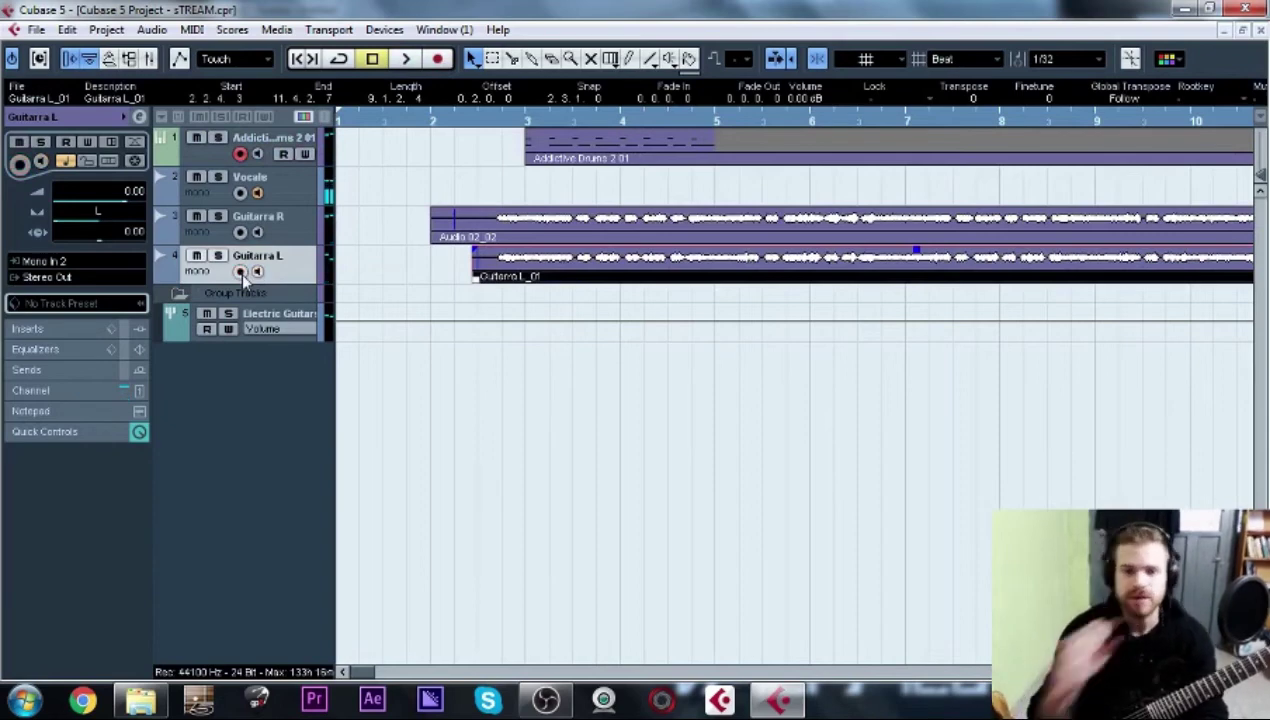
Play Guitarra R and Guitarra L together with the drums from bar 2 to hear the doubled guitars.
left_click(439, 121)
key("space")
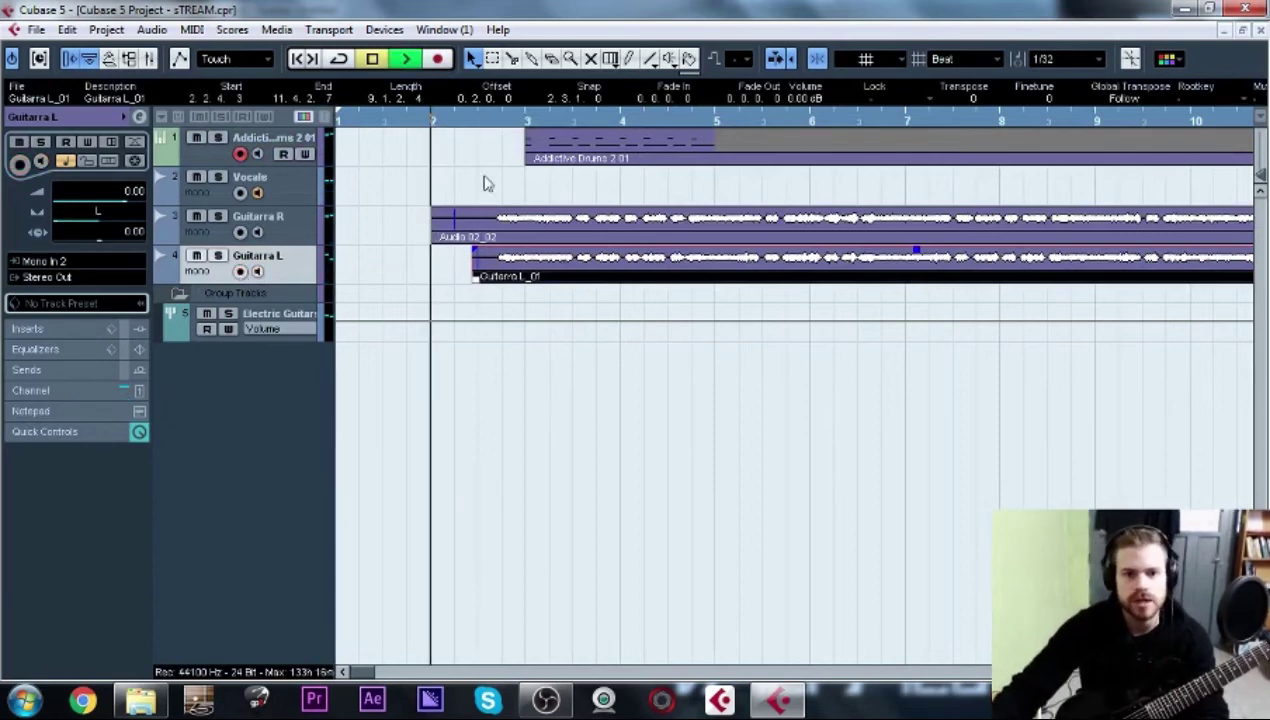
key("space")
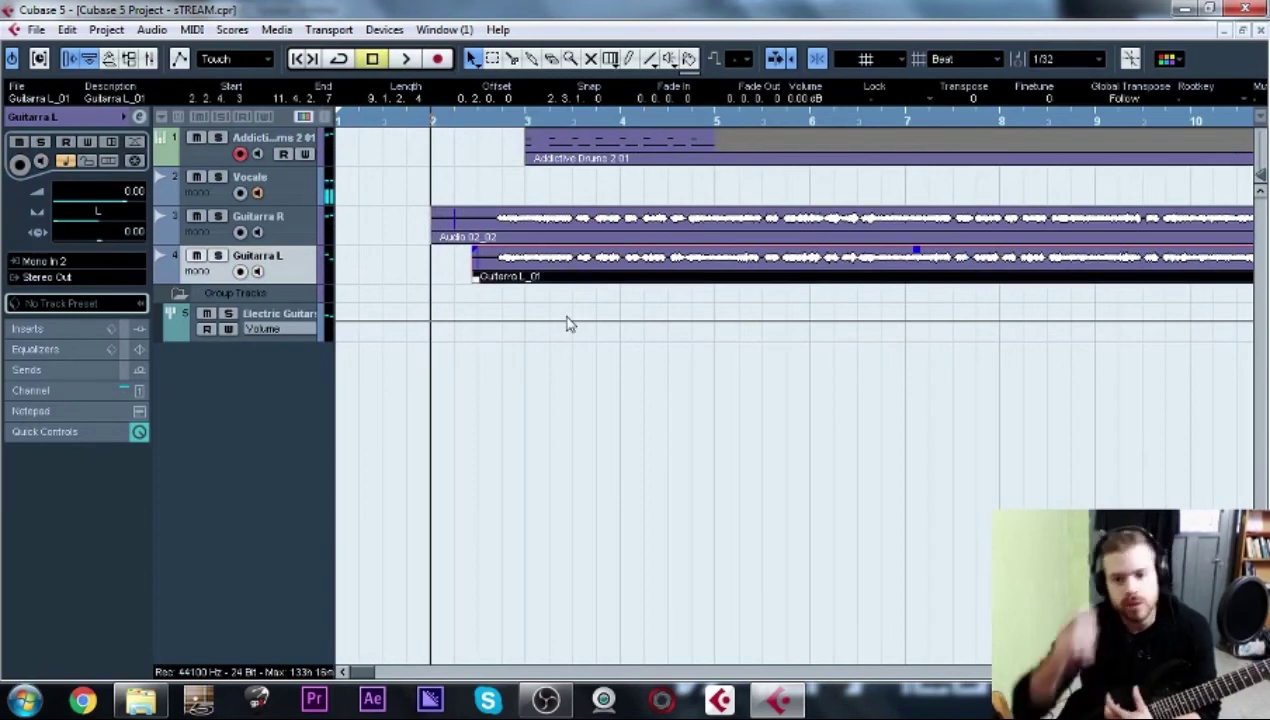
key("space")
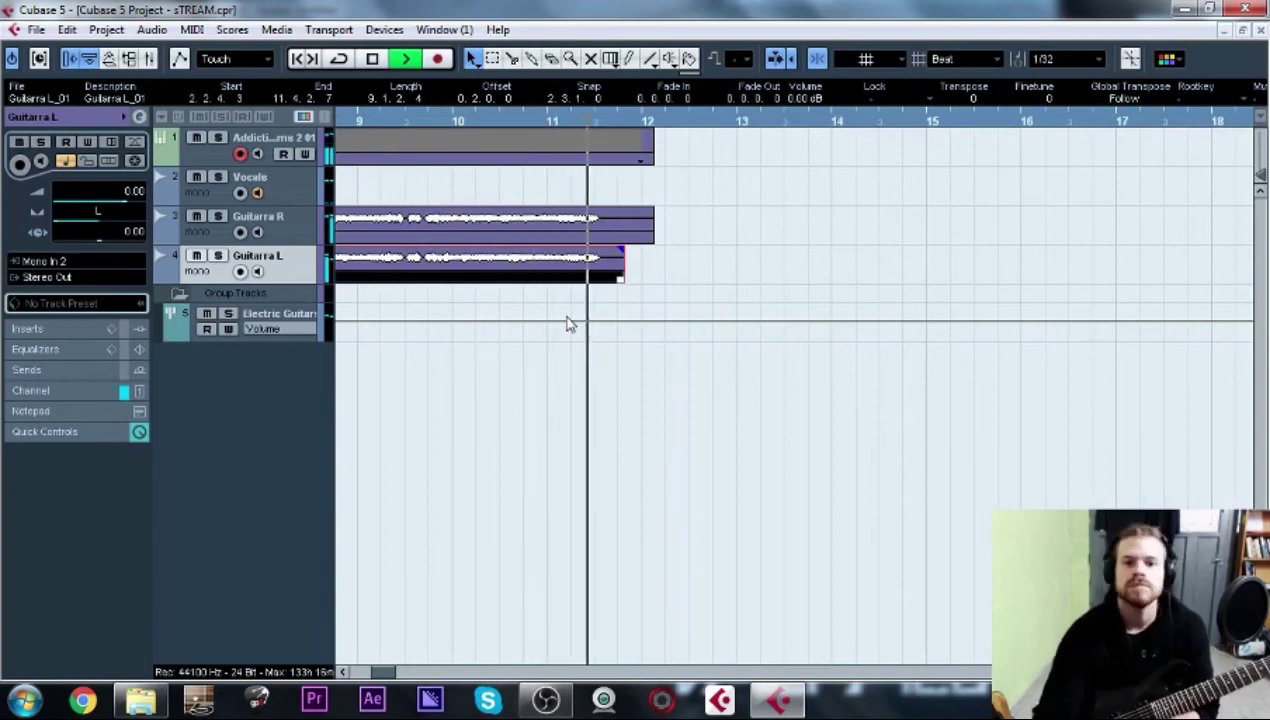
key("space")
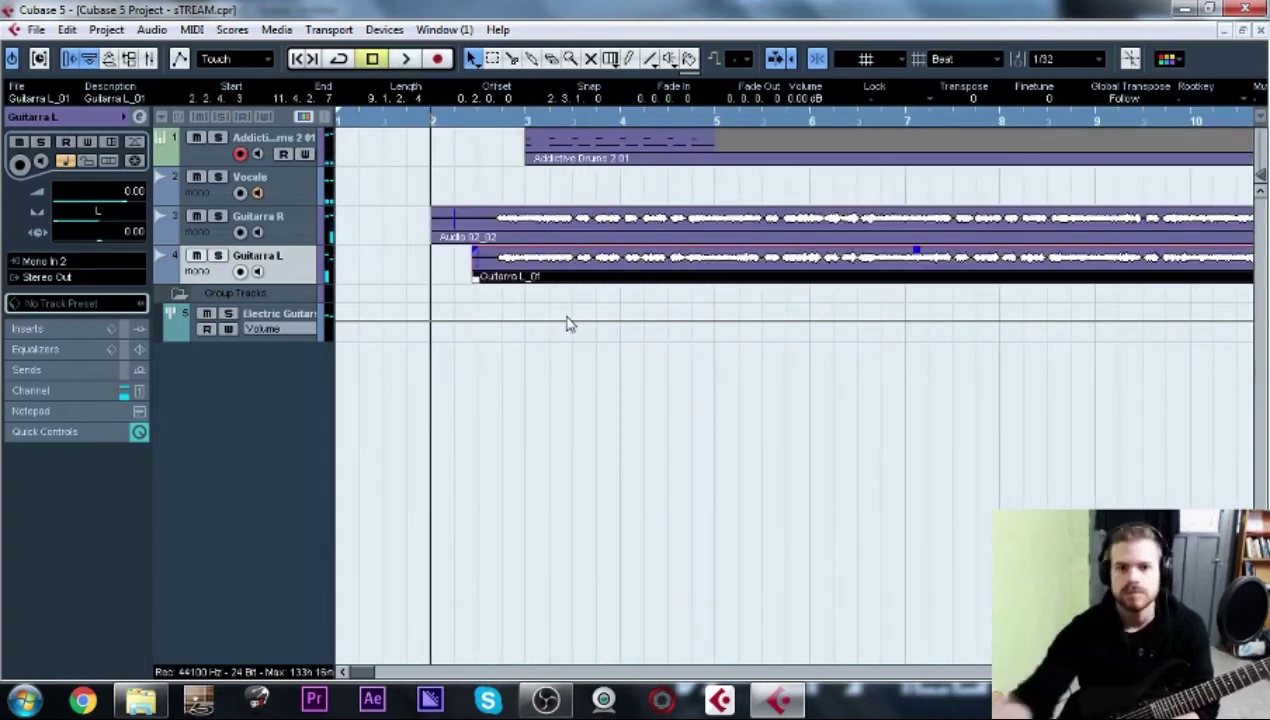
Trim the starts of the Guitarra L and Guitarra R clips to 2.4.1.0 and give both a short fade-in.
left_click(448, 275)
left_click_drag(474, 281, 503, 279)
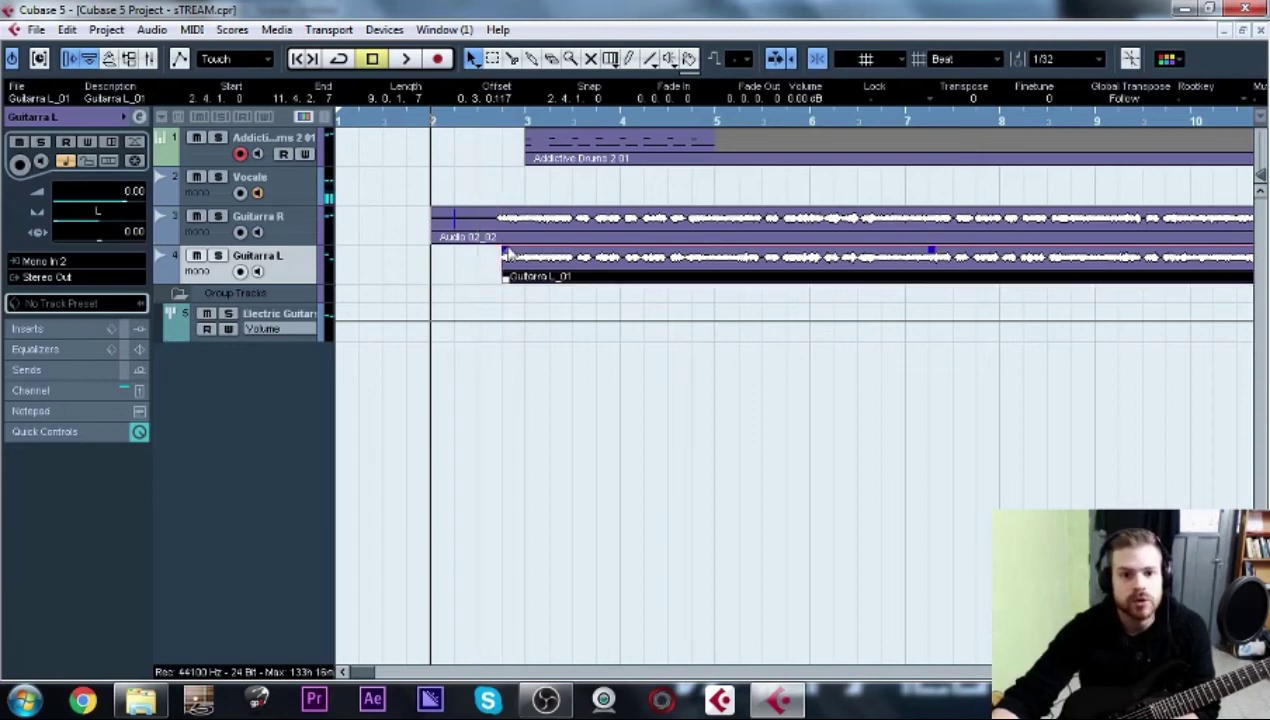
left_click_drag(437, 237, 517, 211)
left_click(578, 197)
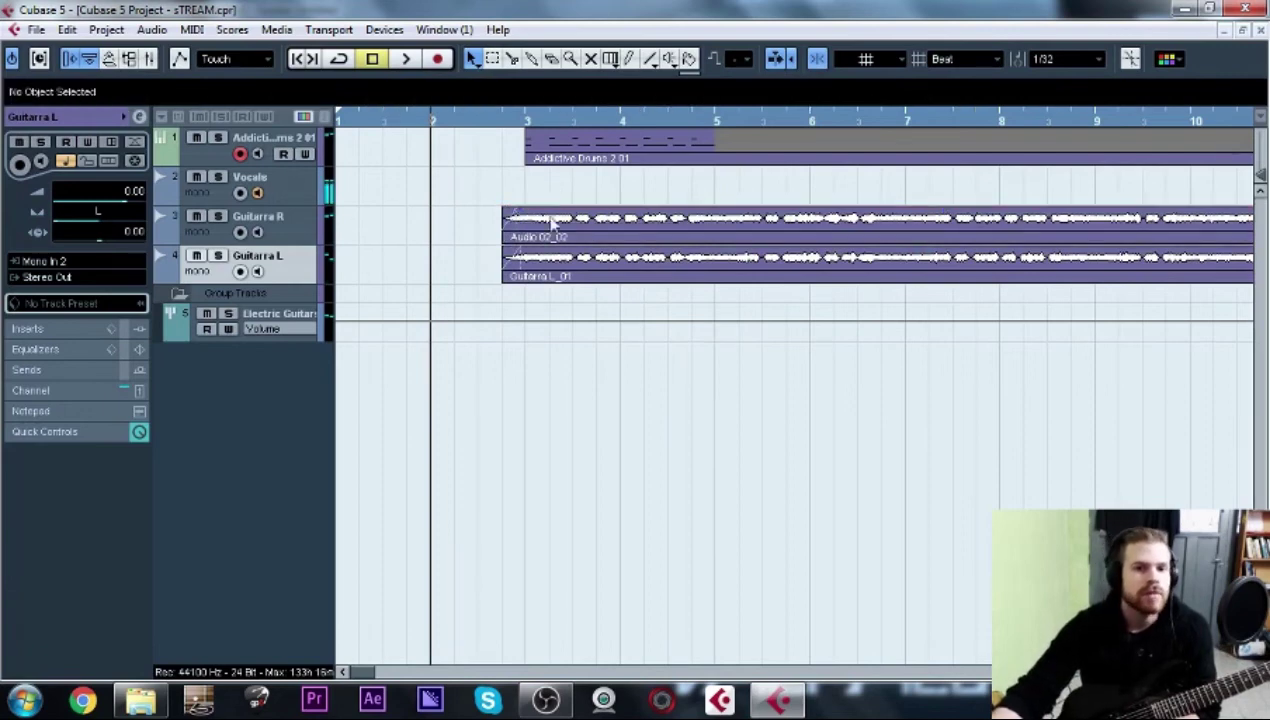
Remove the empty MIDI part recorded over the drum parts on the Addictive Drums track.
scroll(588, 268, "right", 2)
scroll(769, 240, "right", 4)
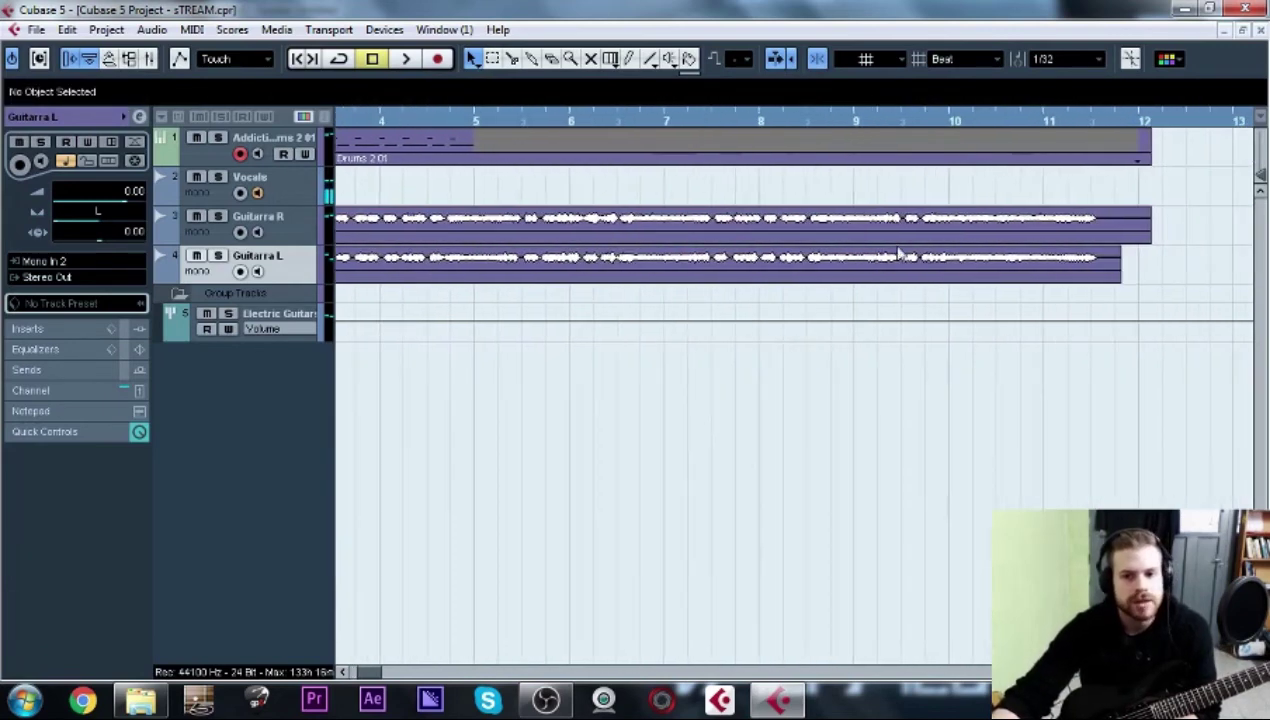
left_click(1110, 148)
left_click_drag(1145, 162, 470, 165)
left_click(464, 193)
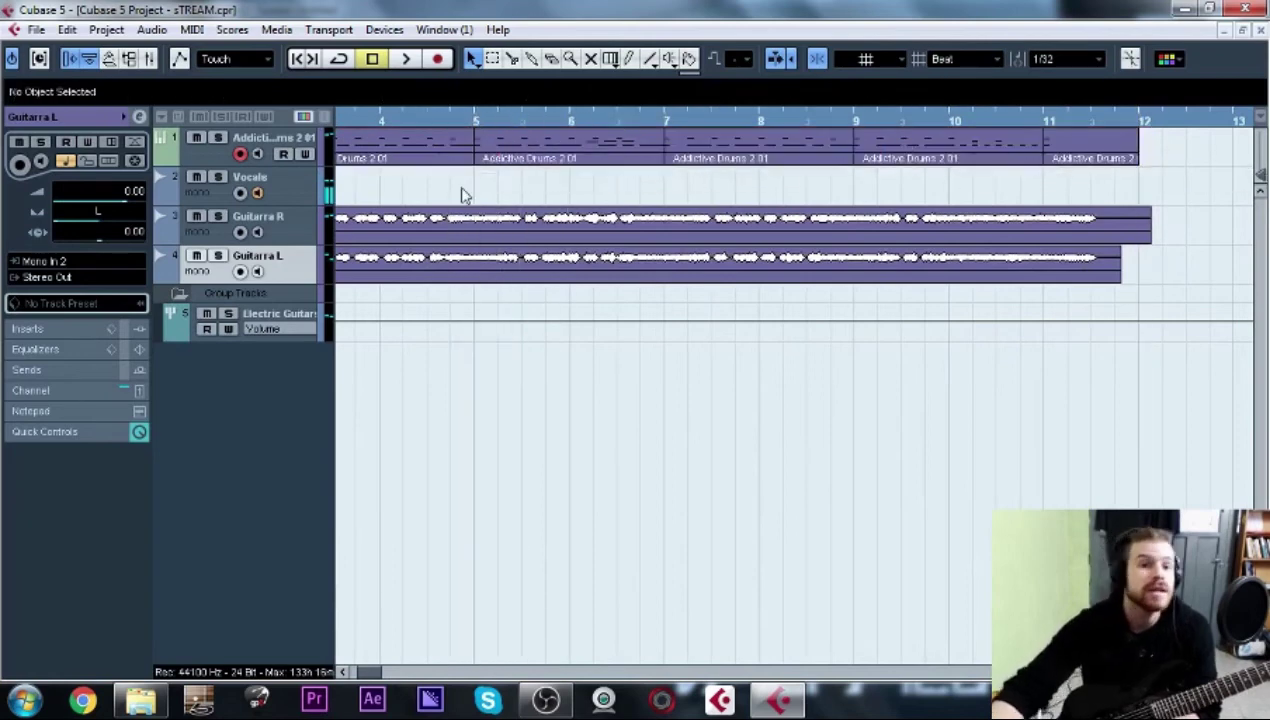
Review the trimmed guitar clips, check the track levels and panning in the mixer, and maximize the project window again.
scroll(560, 220, "left", 6)
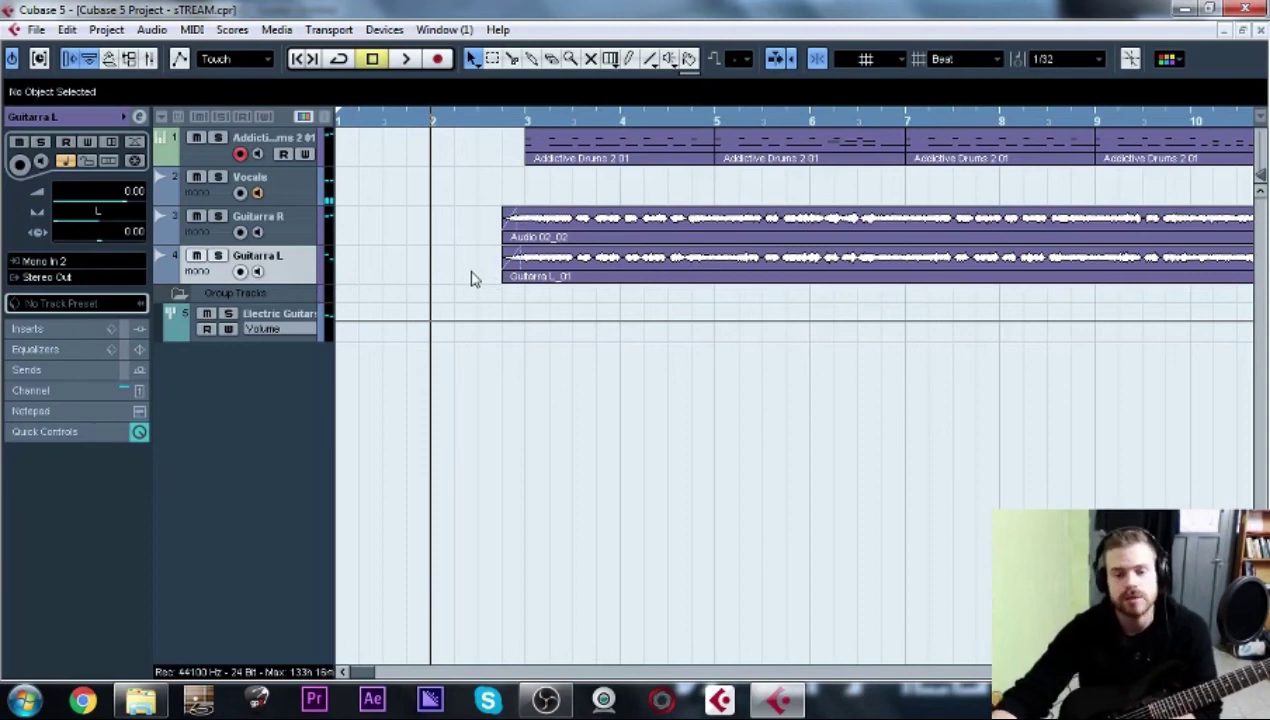
scroll(465, 272, "right", 3)
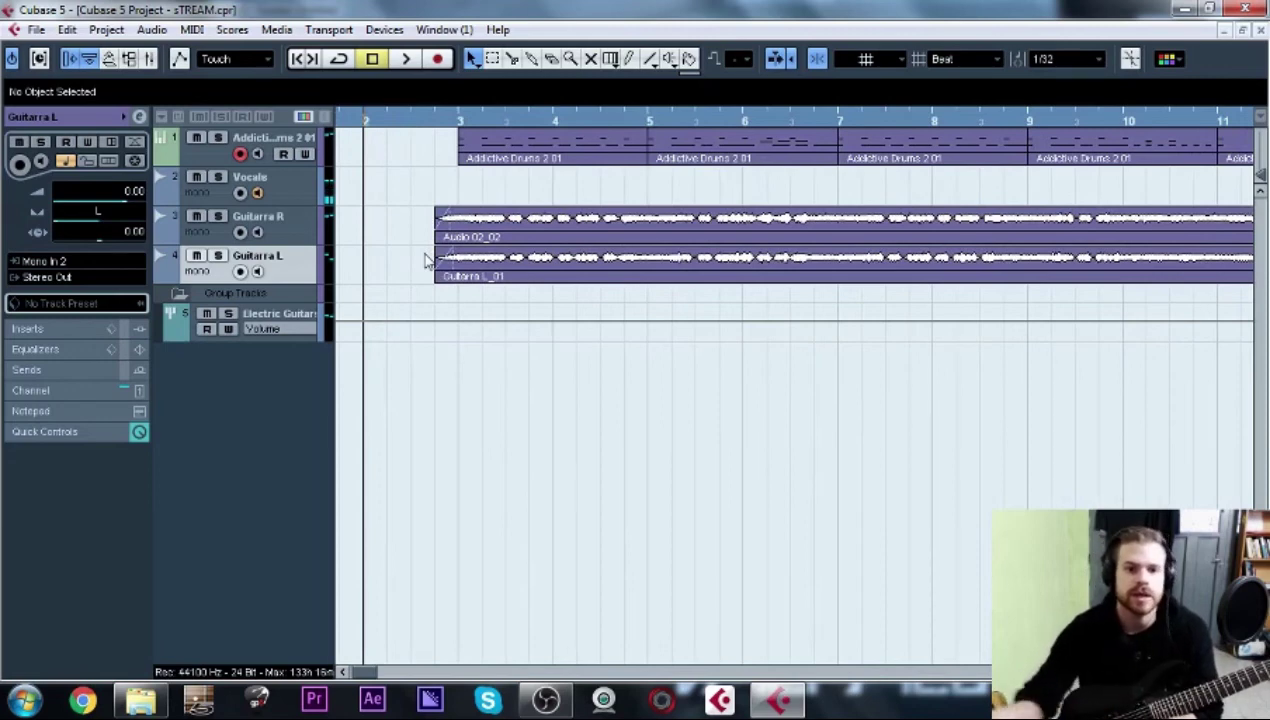
scroll(455, 253, "right", 3)
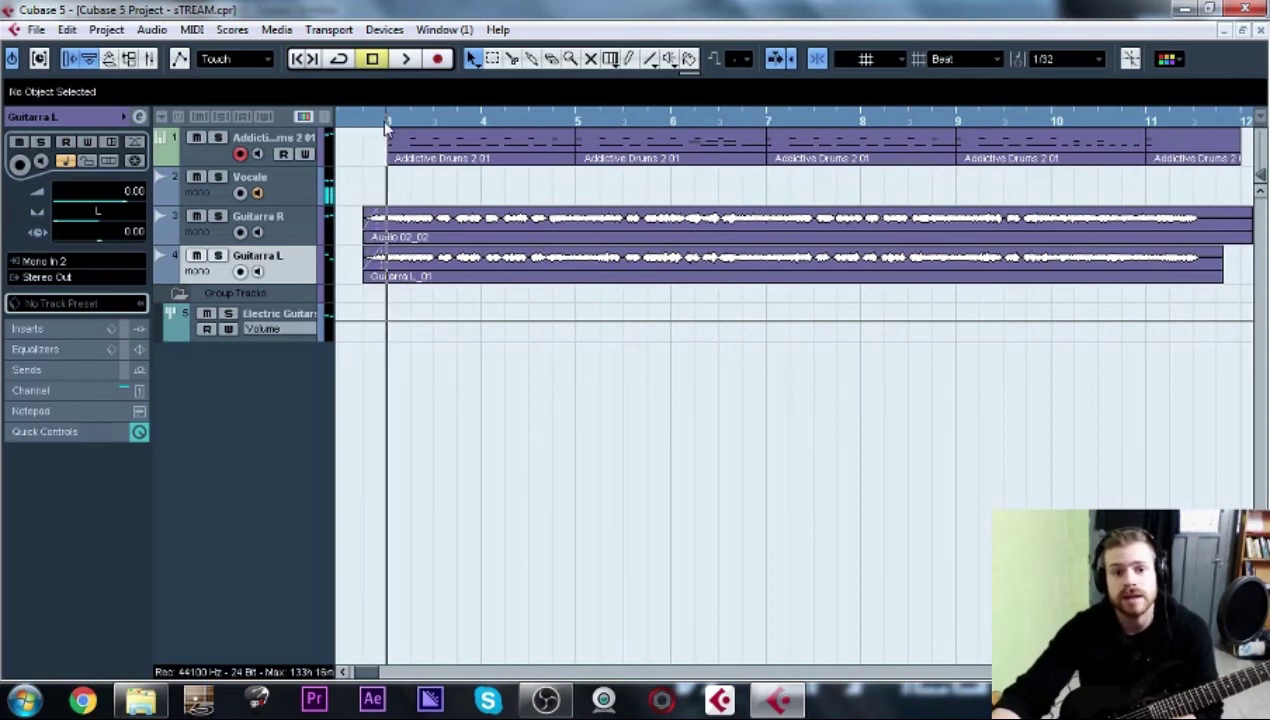
left_click(418, 225)
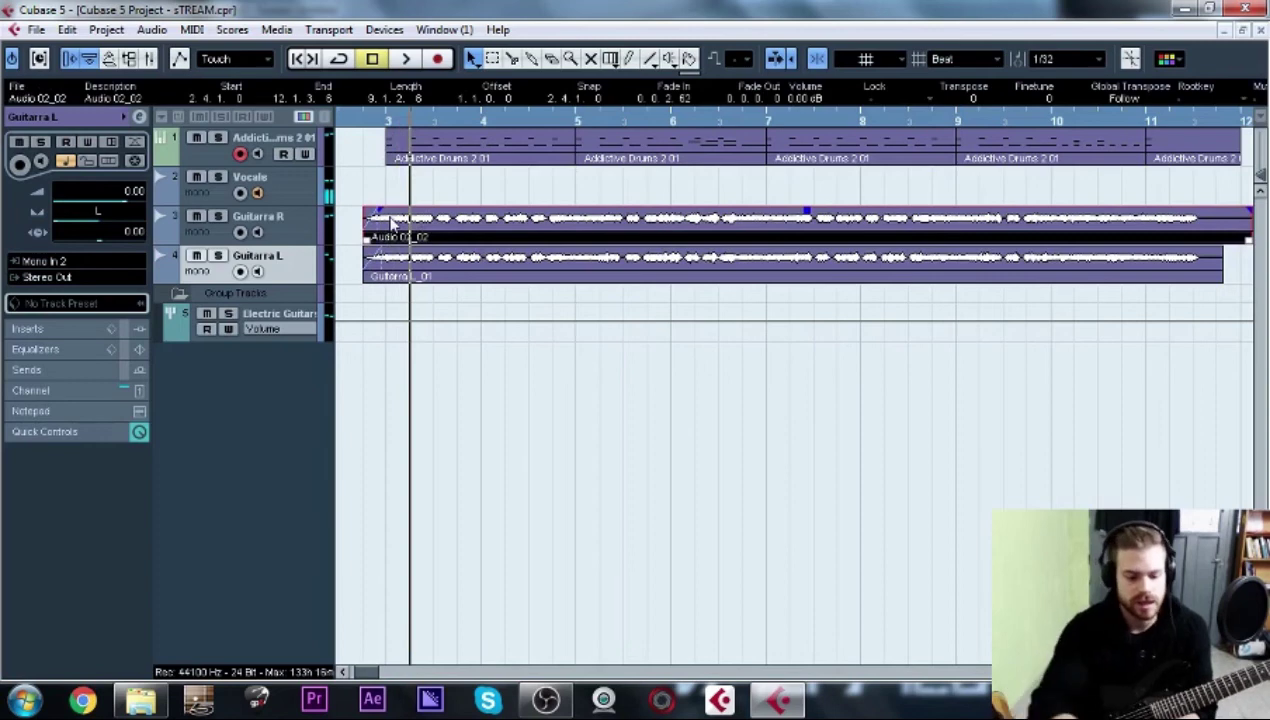
key("F3")
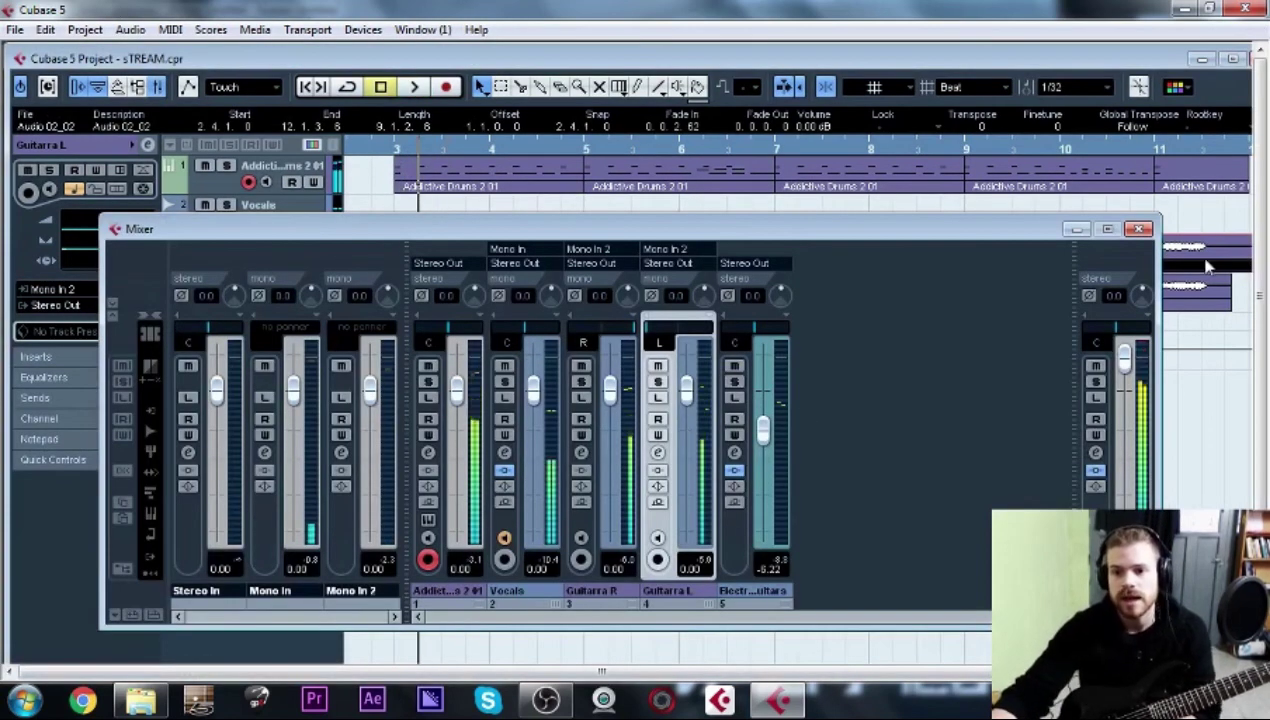
key("F3")
left_click(312, 178)
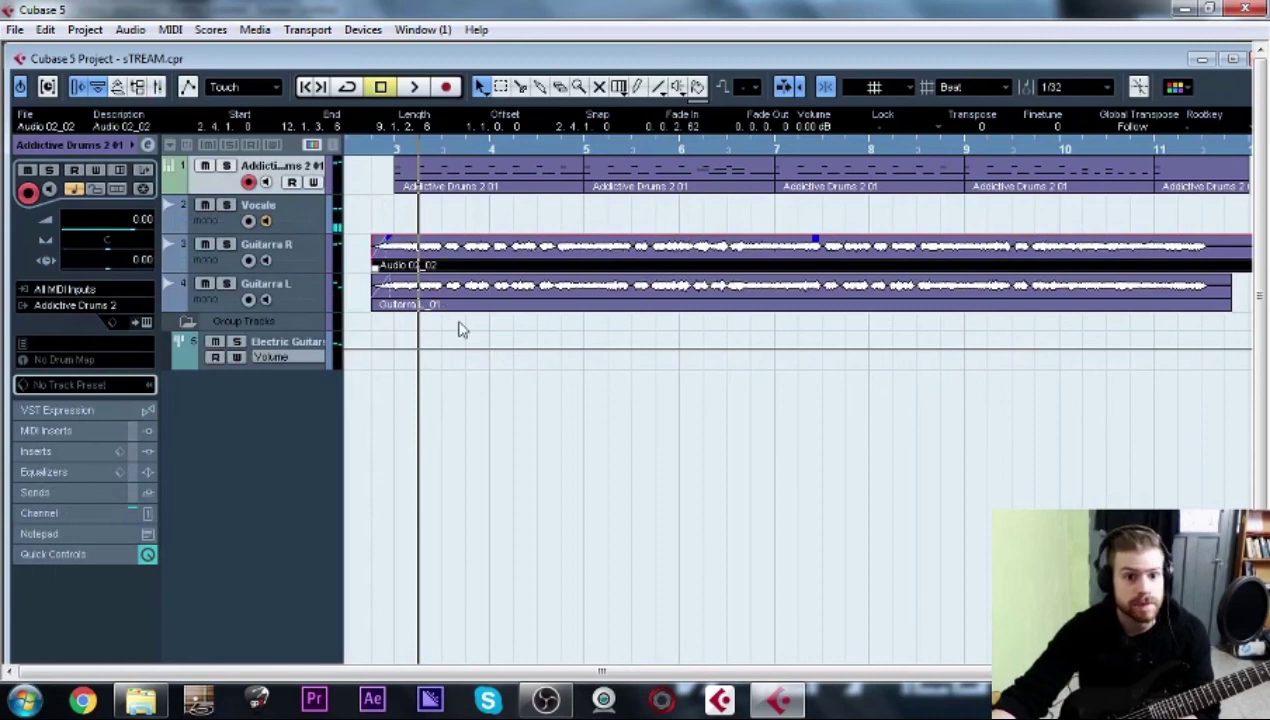
left_click_drag(459, 329, 665, 348)
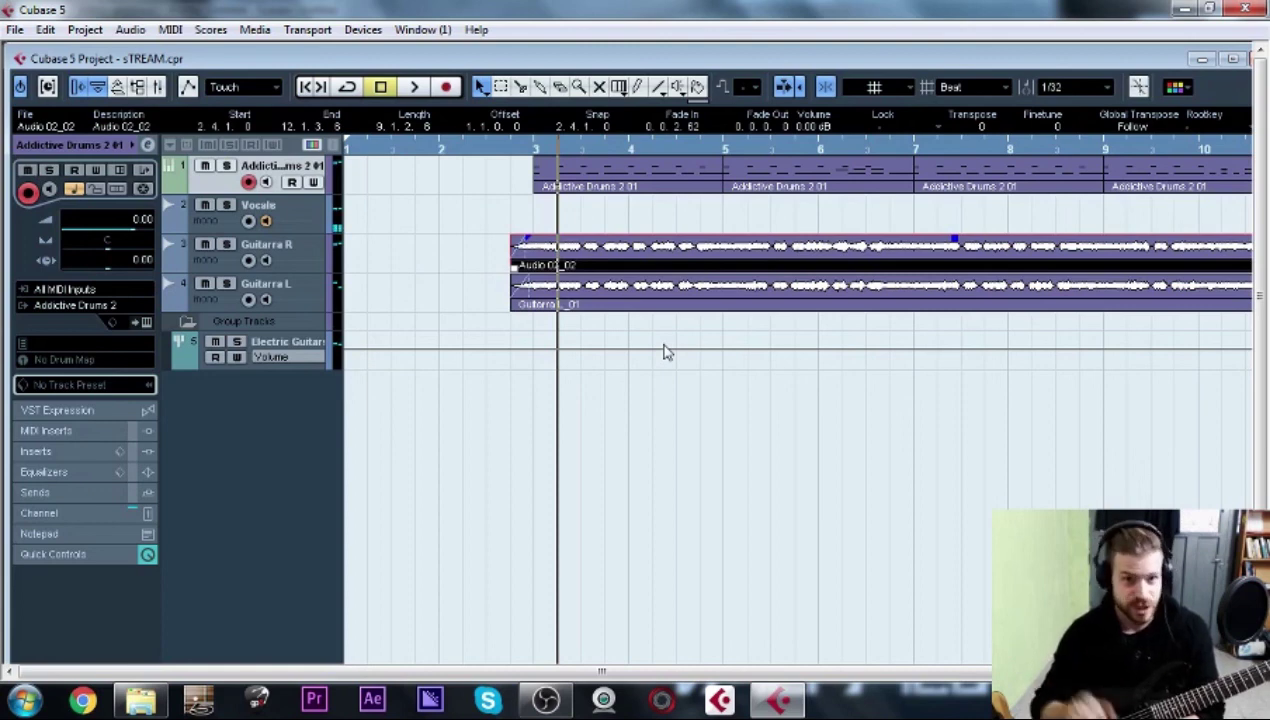
double_click(634, 60)
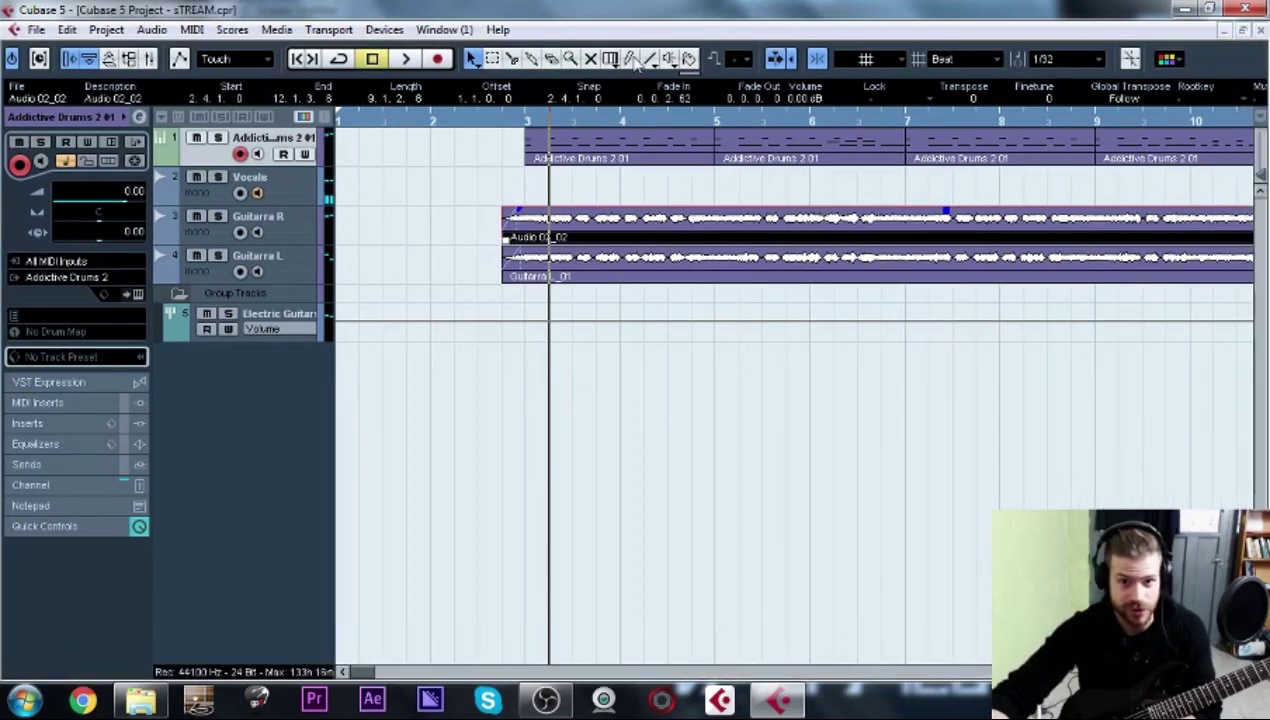